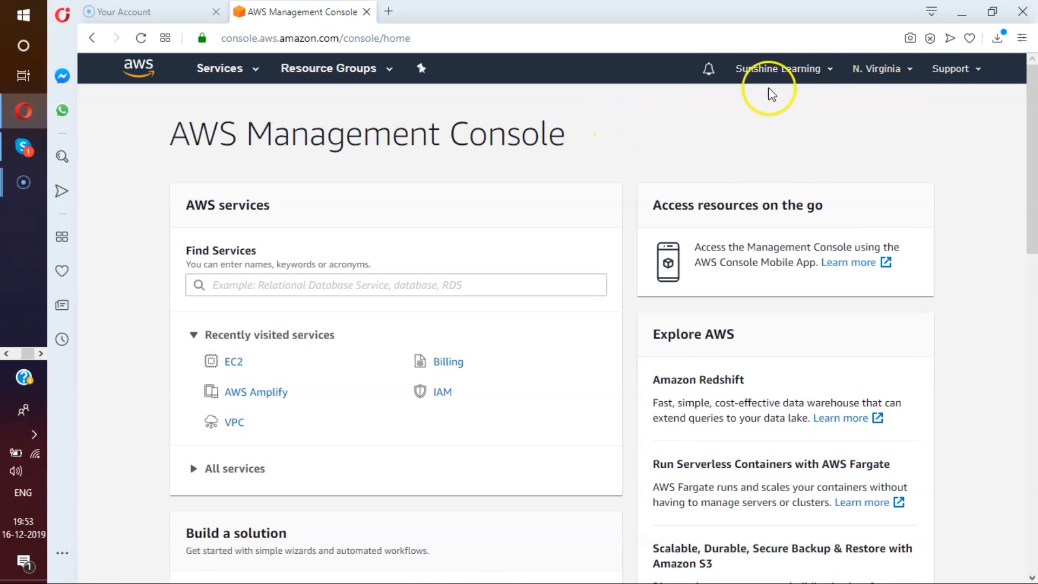
Check the available regions, then open the Elastic Beanstalk service from the Compute services.
{"action": "left_click", "coordinate": [899, 70]}
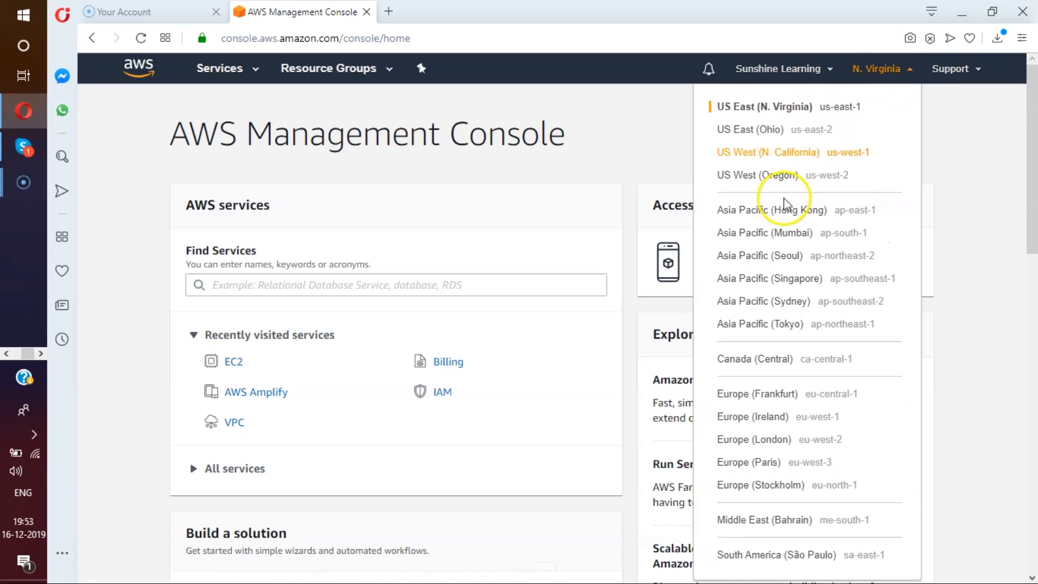
{"action": "left_click", "coordinate": [607, 129]}
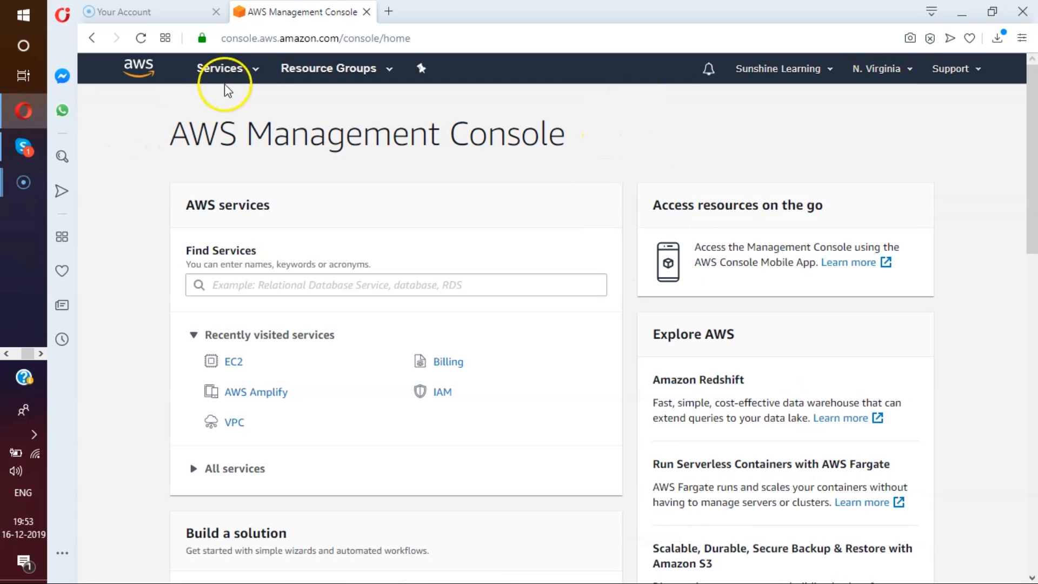
{"action": "left_click", "coordinate": [255, 69]}
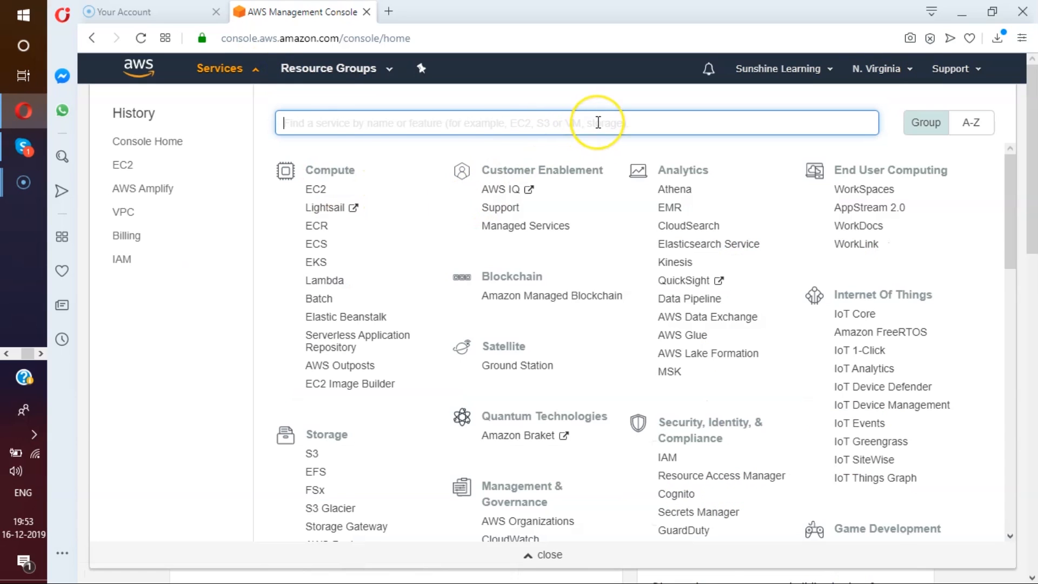
{"action": "scroll", "coordinate": [598, 122], "scroll_direction": "down", "scroll_amount": 1}
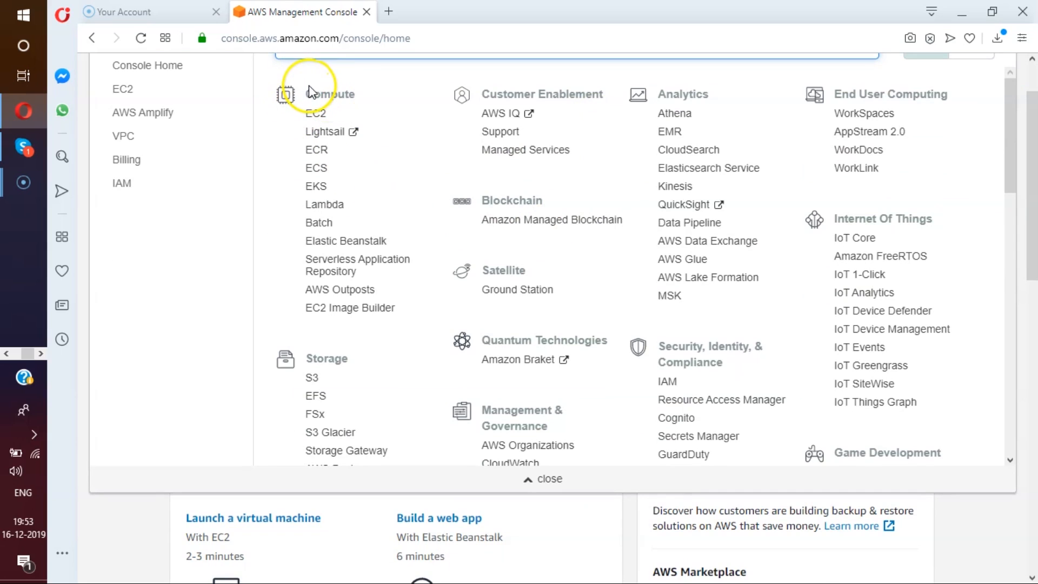
{"action": "left_click", "coordinate": [351, 241]}
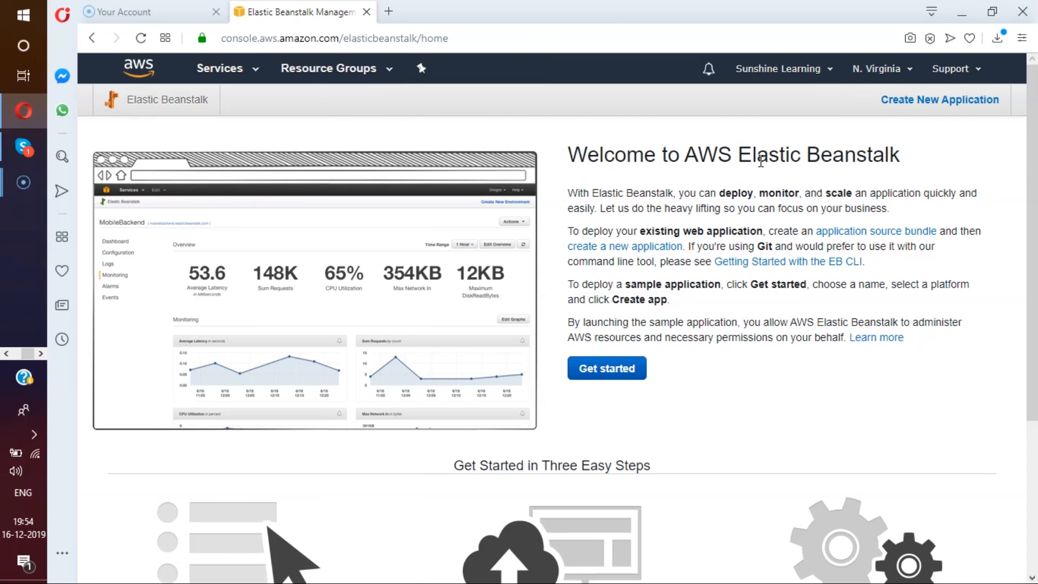
Create a new Elastic Beanstalk application named XYZ with the description Demo App.
{"action": "scroll", "coordinate": [761, 160], "scroll_direction": "down", "scroll_amount": 2}
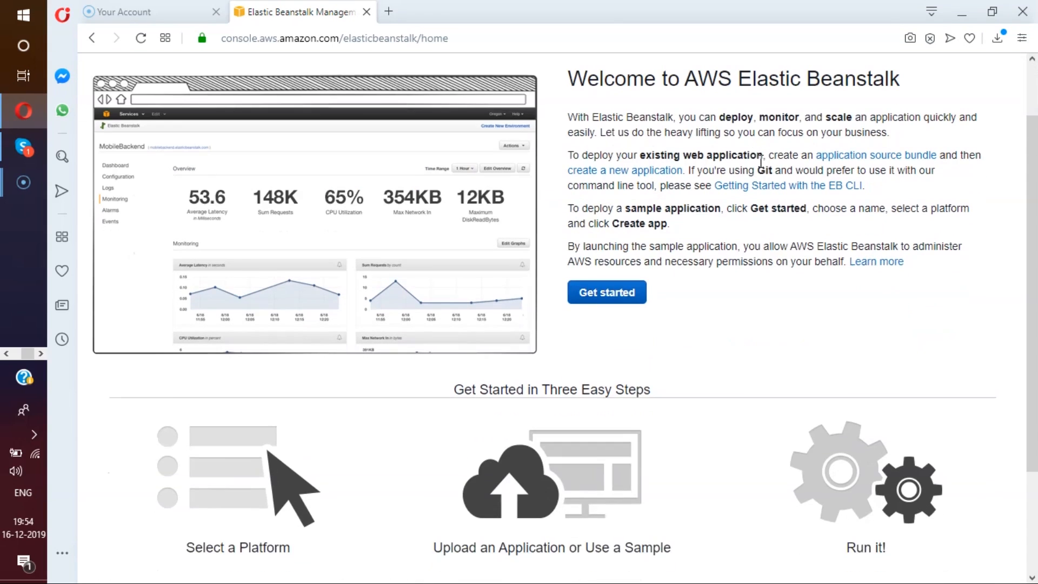
{"action": "left_click", "coordinate": [612, 298]}
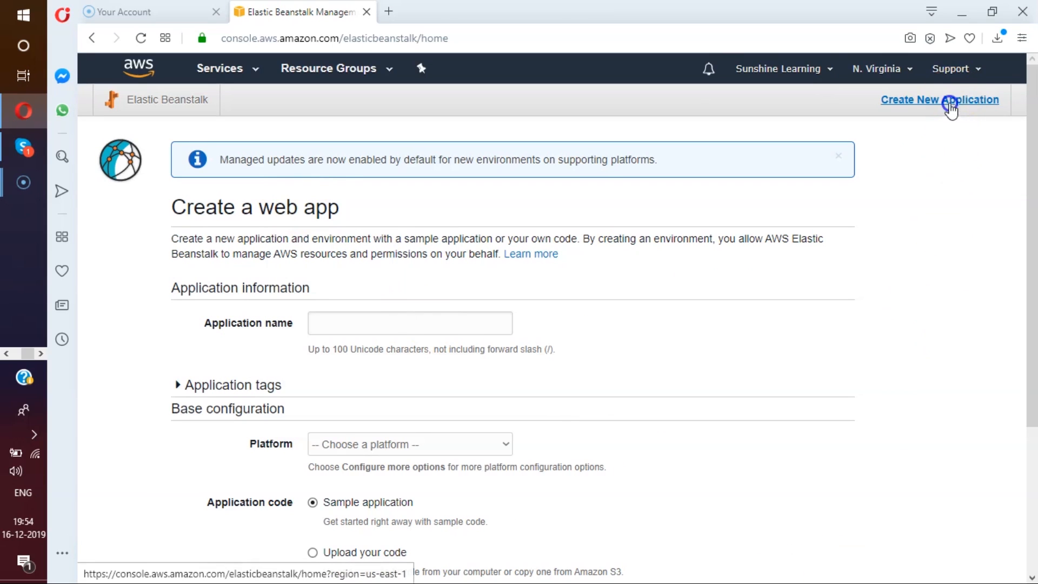
{"action": "left_click", "coordinate": [950, 111]}
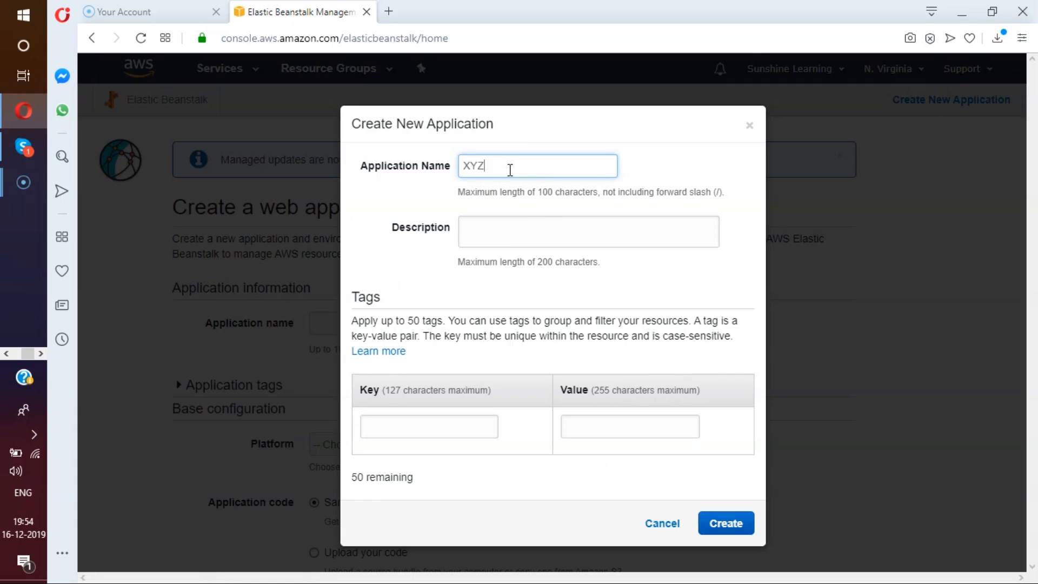
{"action": "left_click", "coordinate": [532, 242]}
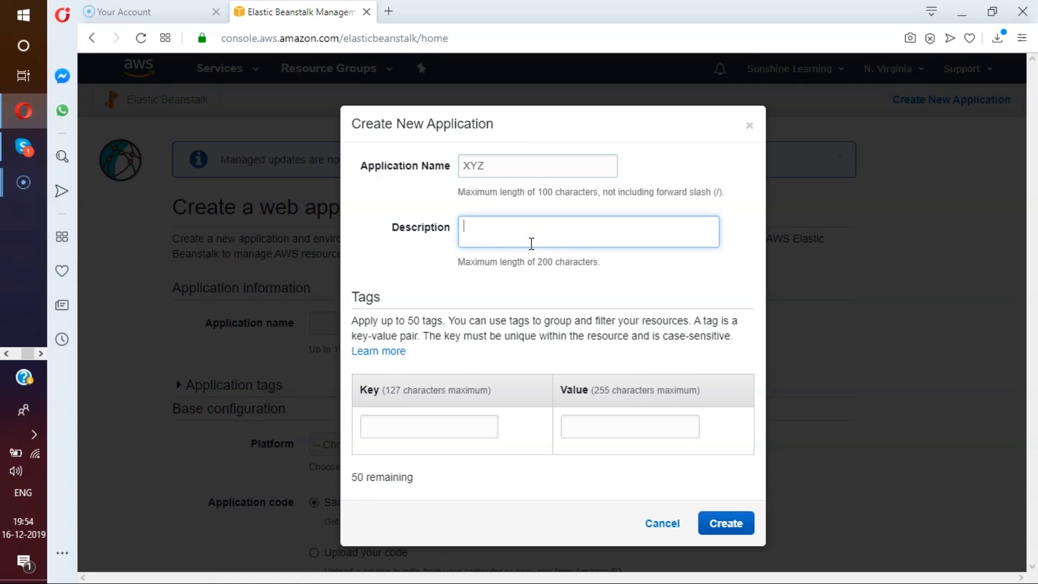
{"action": "type", "text": "Demo App"}
{"action": "left_click", "coordinate": [703, 532]}
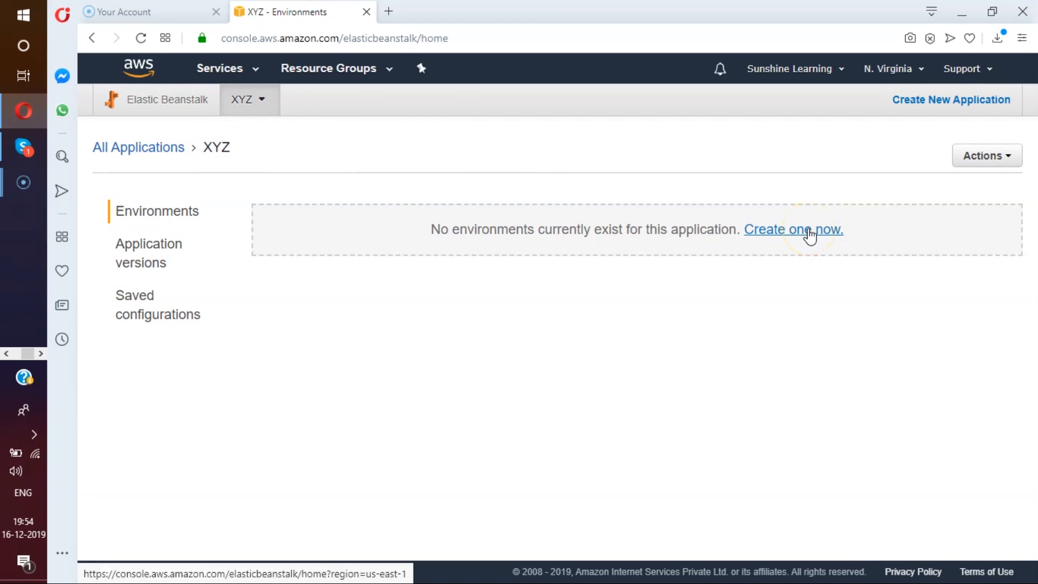
Start a new environment for the XYZ application using the web server environment tier.
{"action": "left_click", "coordinate": [809, 231]}
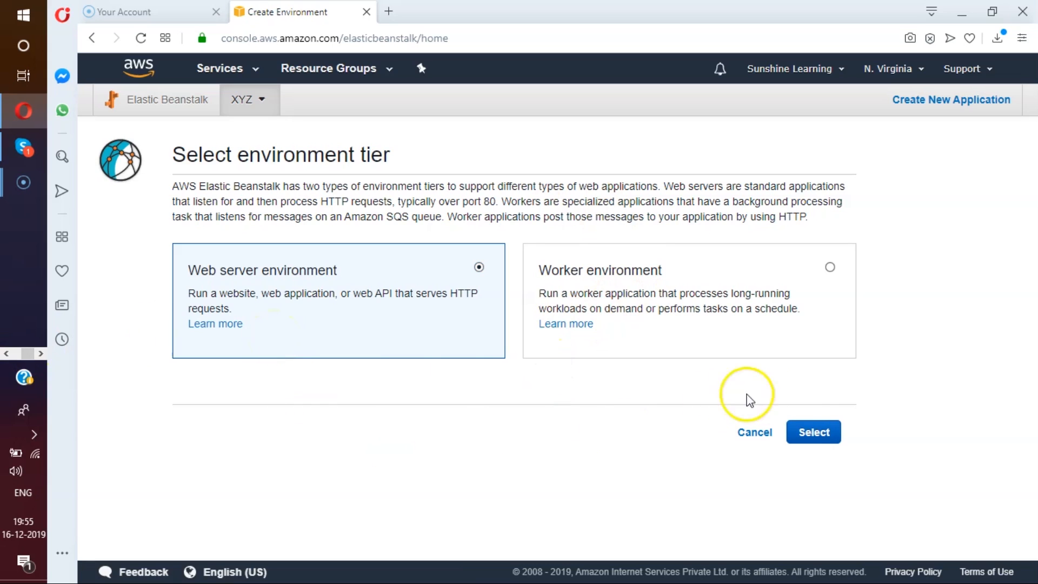
{"action": "left_click", "coordinate": [809, 436]}
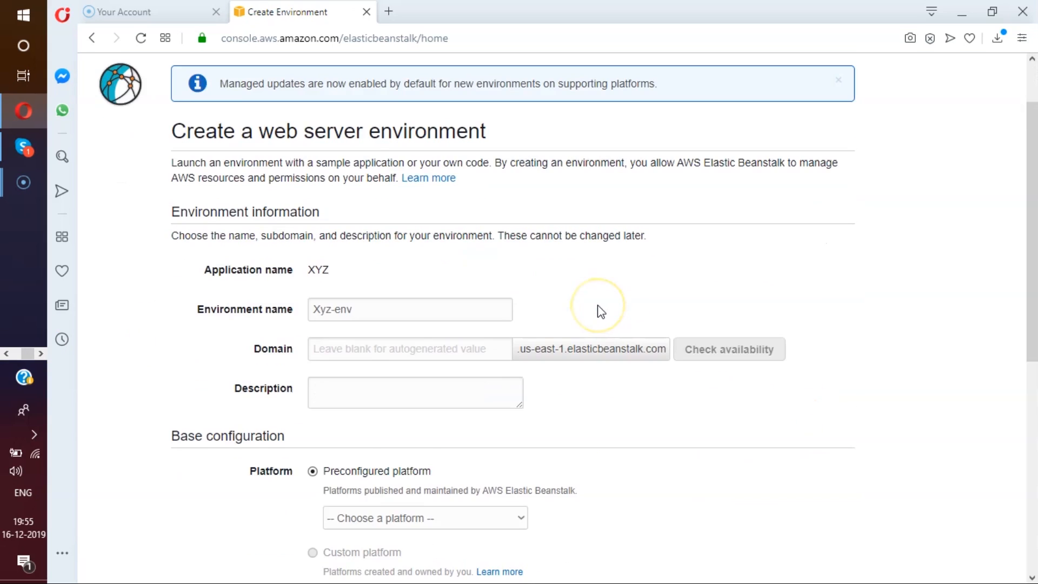
{"action": "scroll", "coordinate": [514, 324], "scroll_direction": "down", "scroll_amount": 1}
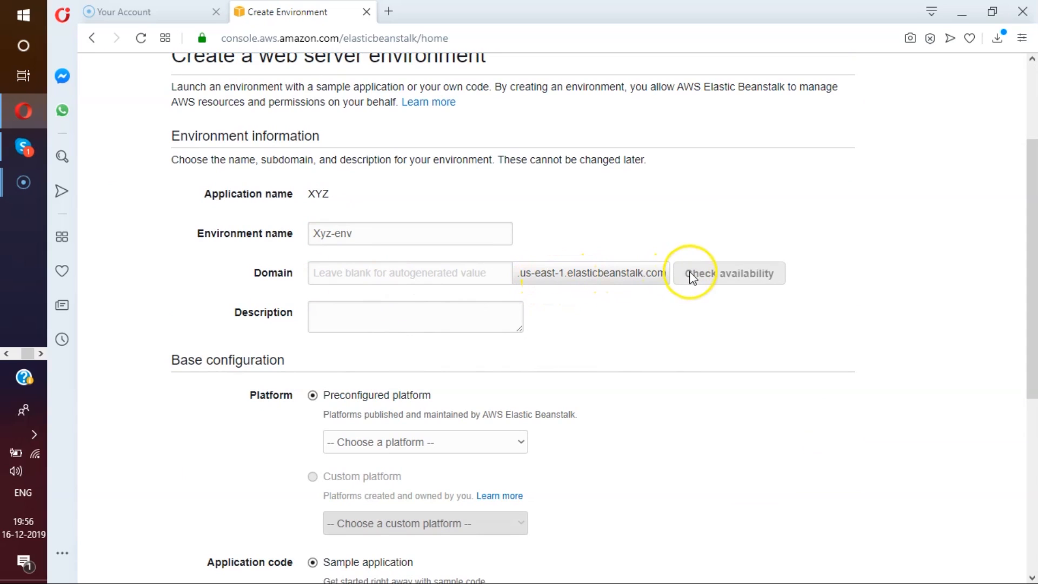
Set the environment's domain to xyzabc and check its availability.
{"action": "left_click", "coordinate": [447, 272]}
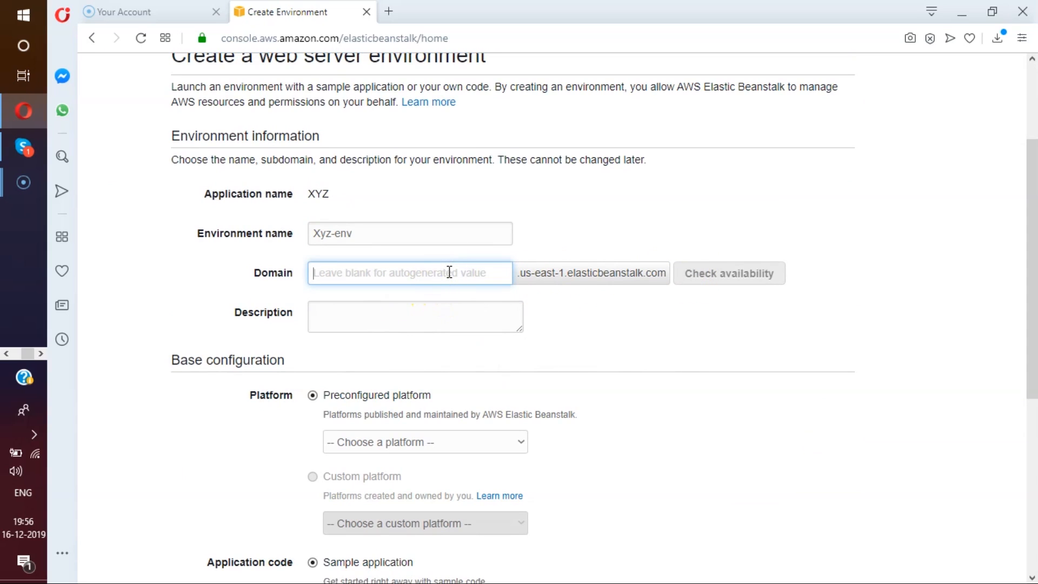
{"action": "type", "text": "xyz"}
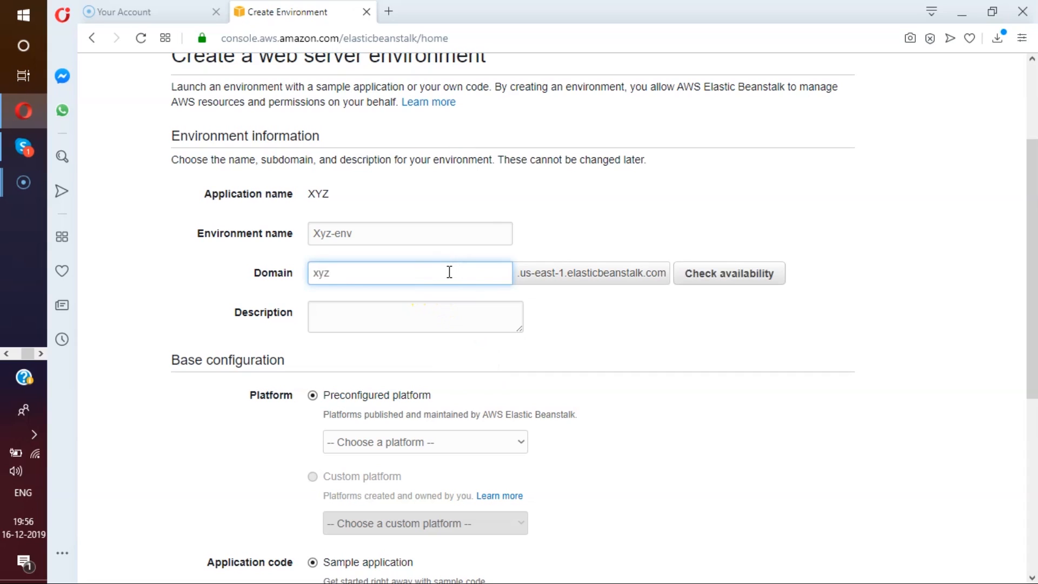
{"action": "left_click", "coordinate": [695, 282]}
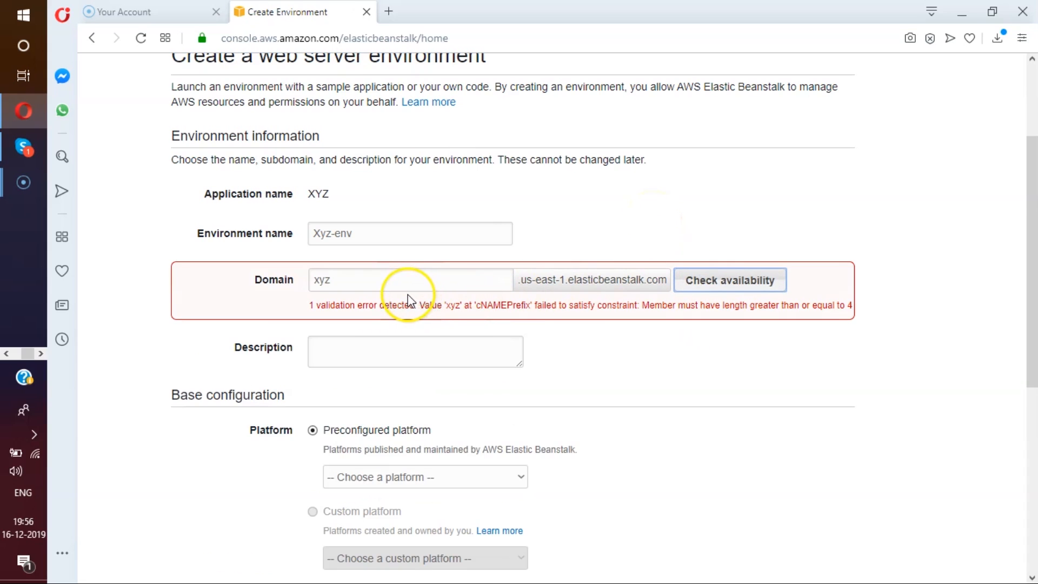
{"action": "left_click", "coordinate": [387, 279]}
{"action": "type", "text": "abc"}
{"action": "left_click", "coordinate": [733, 278]}
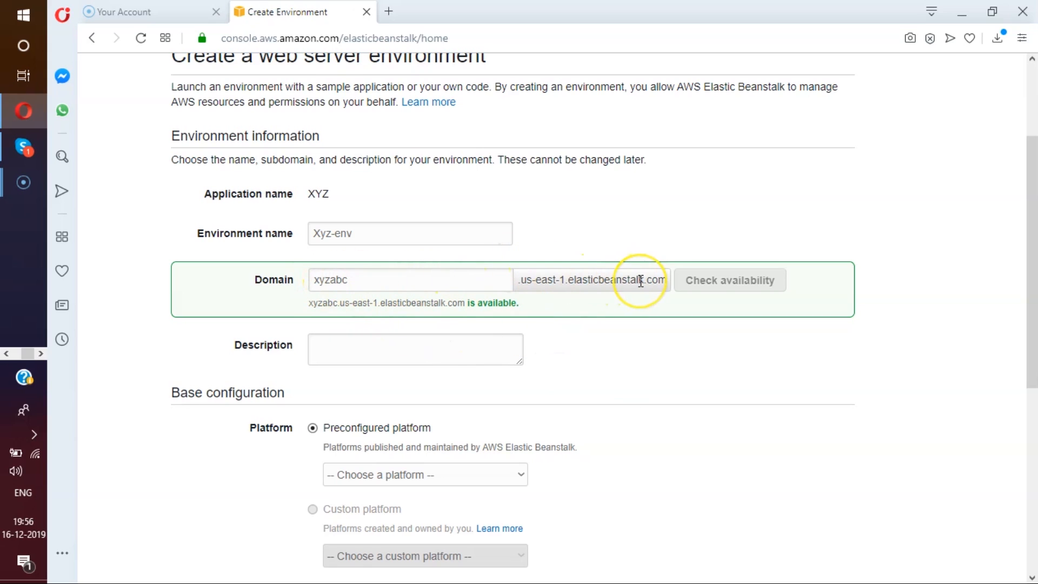
Enter Demo App as the environment description and choose Node.js as the preconfigured platform.
{"action": "scroll", "coordinate": [641, 280], "scroll_direction": "down", "scroll_amount": 1}
{"action": "left_click", "coordinate": [412, 270]}
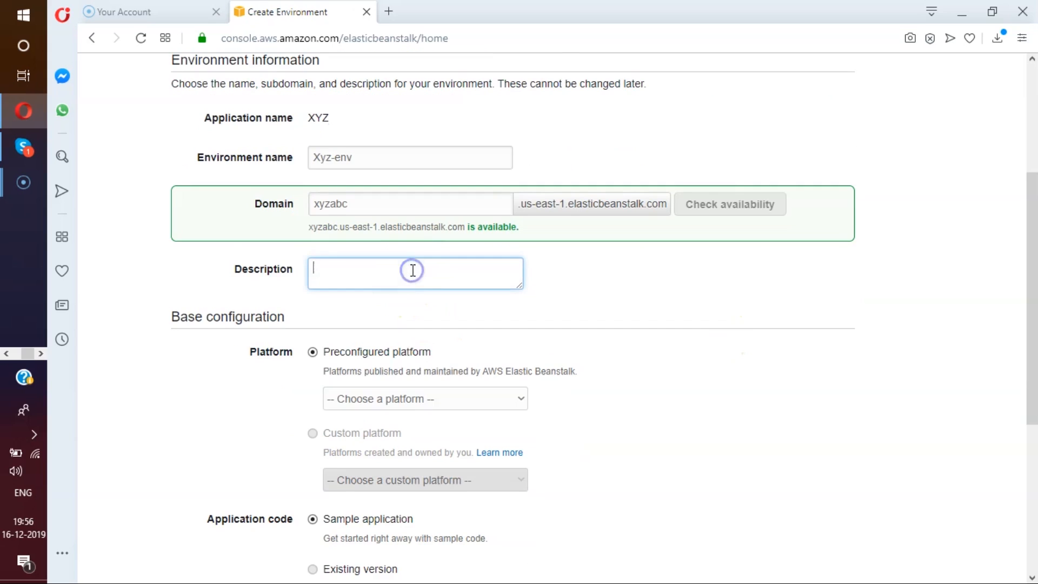
{"action": "type", "text": "Demo App"}
{"action": "scroll", "coordinate": [656, 236], "scroll_direction": "down", "scroll_amount": 2}
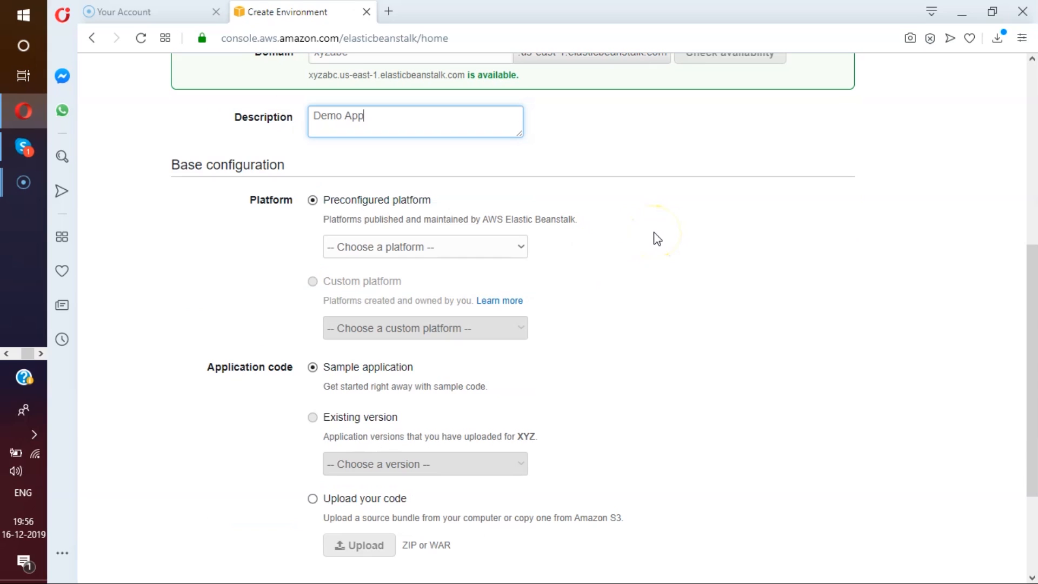
{"action": "left_click", "coordinate": [443, 250]}
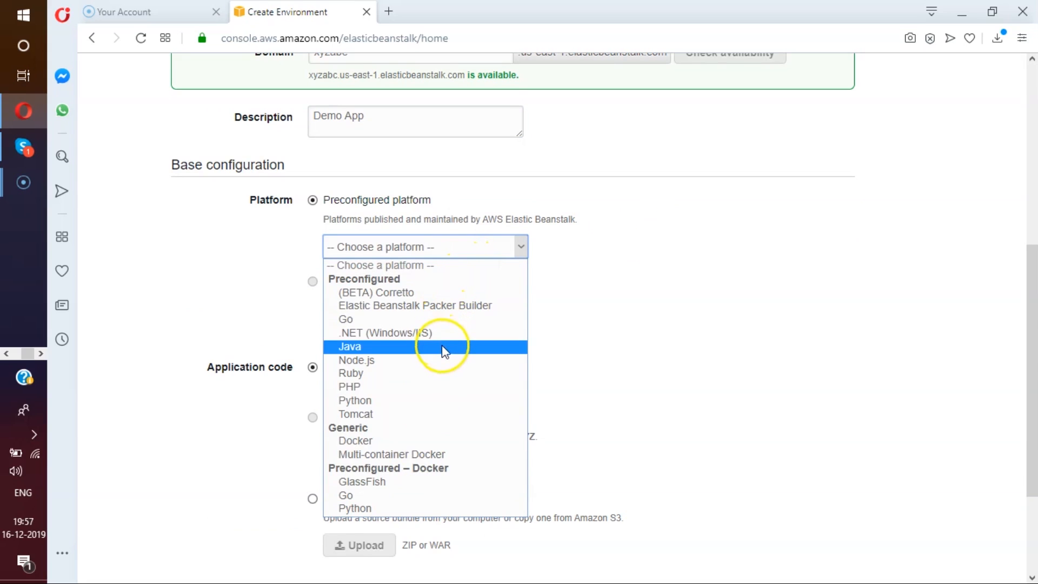
{"action": "left_click", "coordinate": [471, 363]}
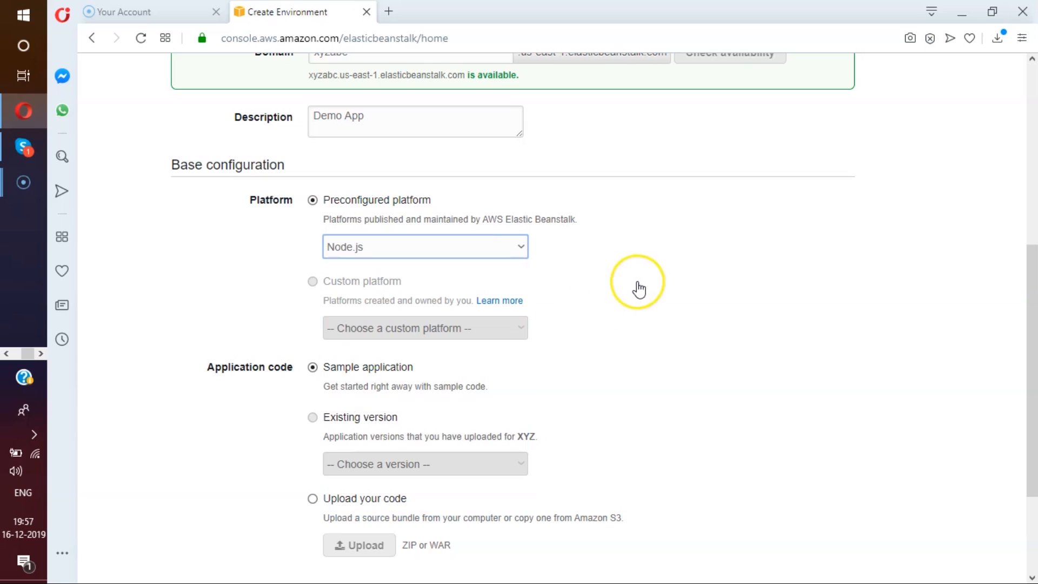
Open the additional configuration options for the Xyz-env environment, keeping the sample application code.
{"action": "scroll", "coordinate": [639, 290], "scroll_direction": "down", "scroll_amount": 1}
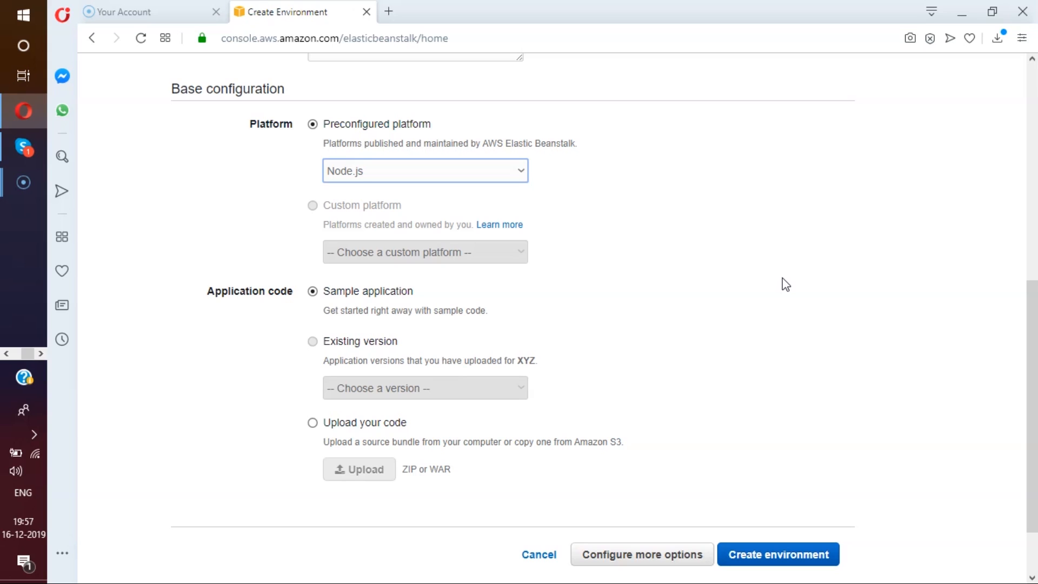
{"action": "scroll", "coordinate": [789, 324], "scroll_direction": "down", "scroll_amount": 2}
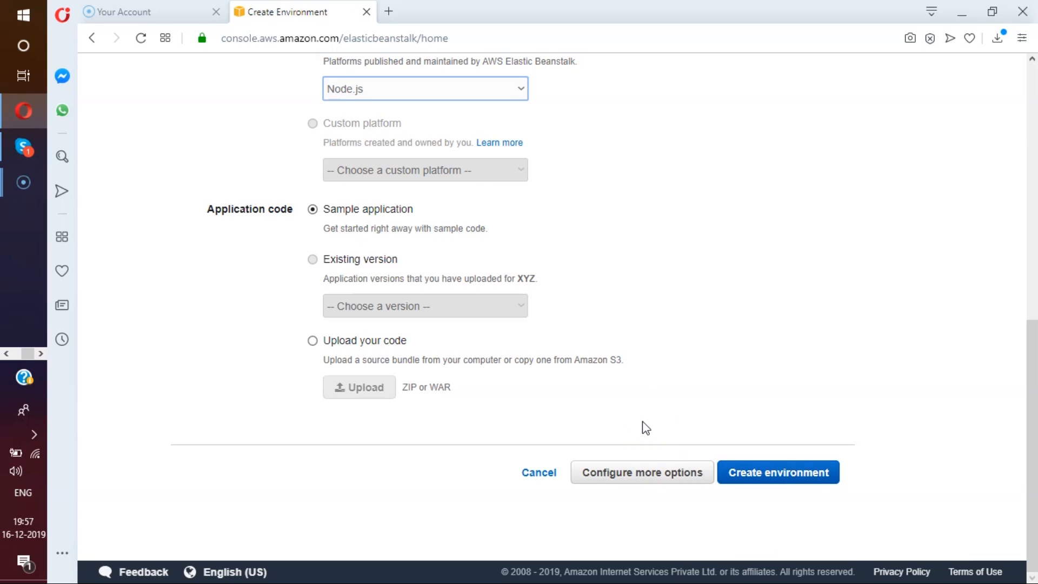
{"action": "left_click", "coordinate": [639, 478]}
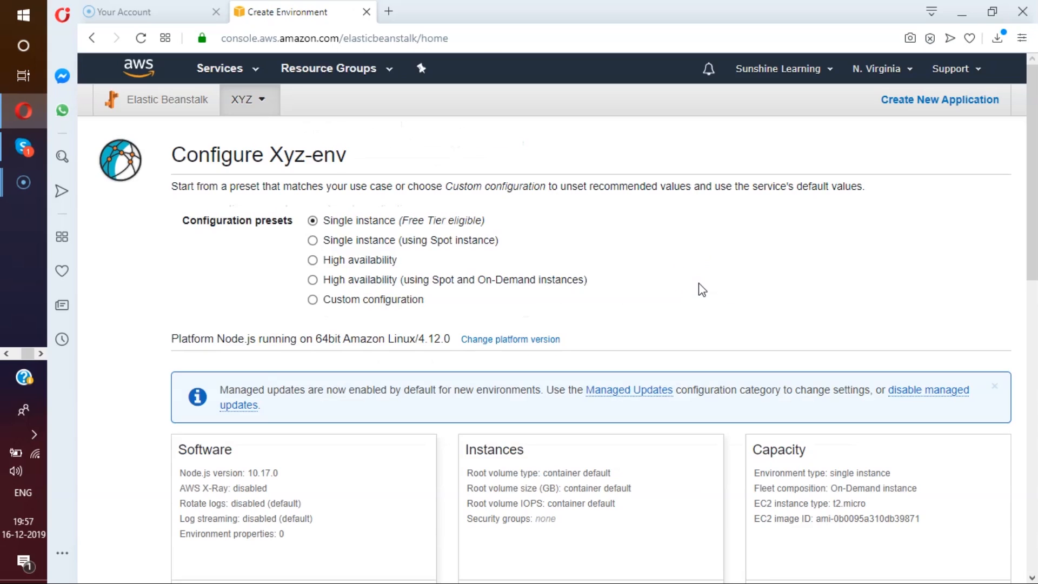
{"action": "scroll", "coordinate": [698, 283], "scroll_direction": "down", "scroll_amount": 3}
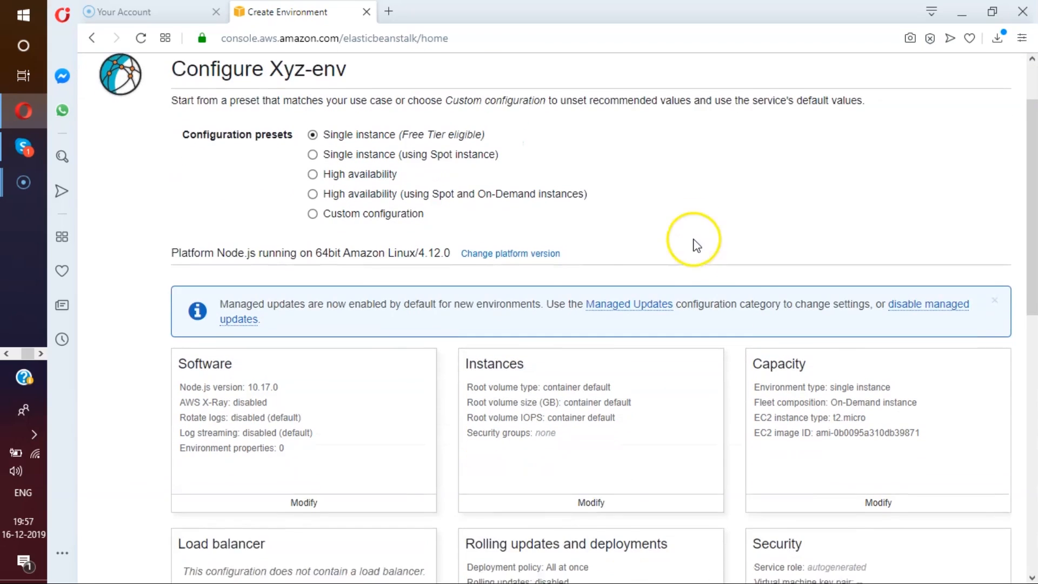
{"action": "scroll", "coordinate": [616, 298], "scroll_direction": "down", "scroll_amount": 2}
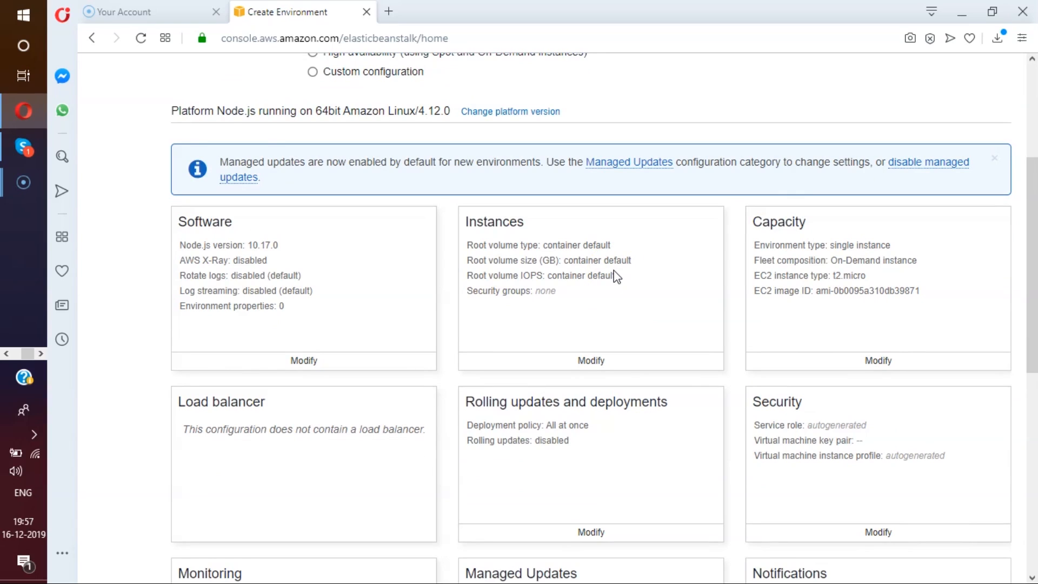
Examine the root volume types offered in the instance settings and leave without saving changes.
{"action": "left_click", "coordinate": [590, 360]}
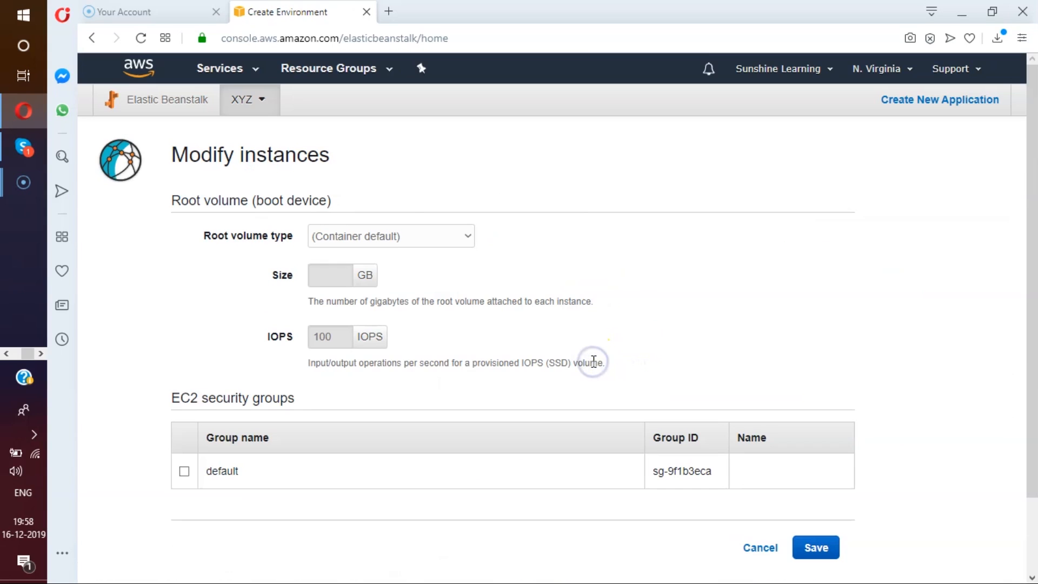
{"action": "scroll", "coordinate": [537, 224], "scroll_direction": "down", "scroll_amount": 2}
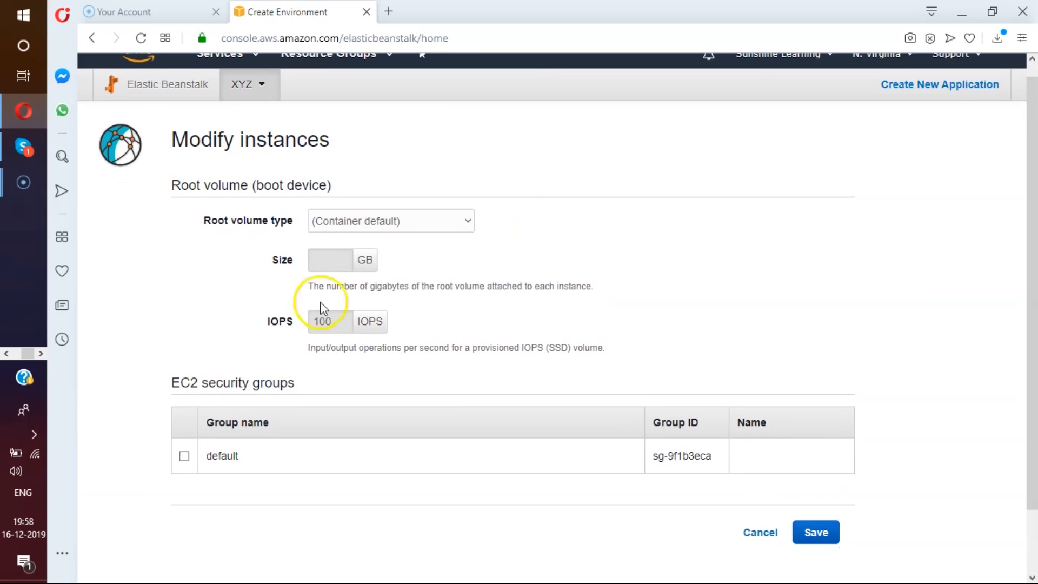
{"action": "left_click", "coordinate": [442, 227]}
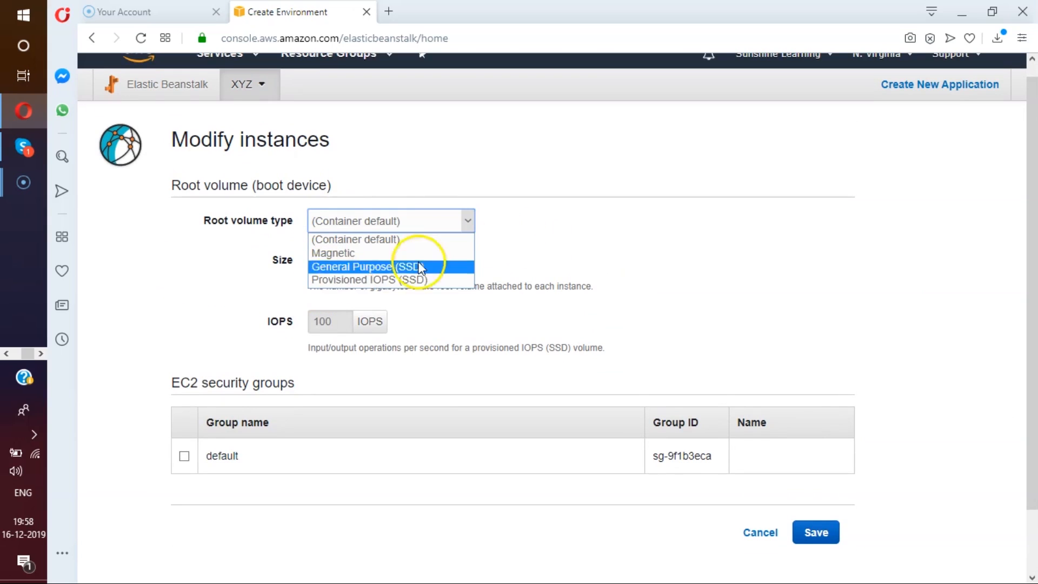
{"action": "left_click", "coordinate": [648, 223]}
{"action": "scroll", "coordinate": [773, 248], "scroll_direction": "down", "scroll_amount": 3}
{"action": "left_click", "coordinate": [740, 474]}
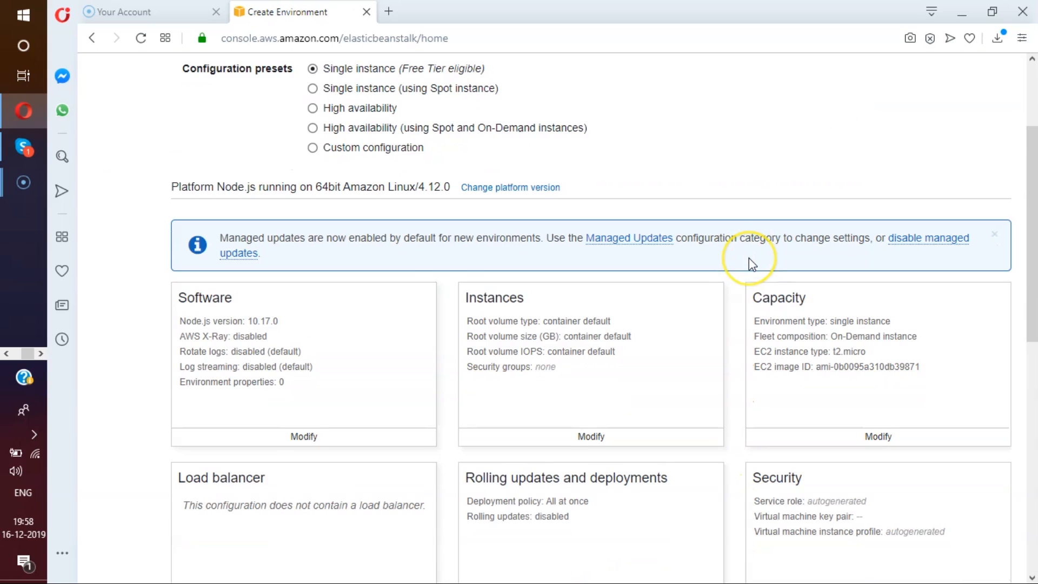
Look over the remaining configuration categories, from load balancer and security to network, database and tags.
{"action": "scroll", "coordinate": [751, 263], "scroll_direction": "down", "scroll_amount": 2}
{"action": "scroll", "coordinate": [751, 264], "scroll_direction": "down", "scroll_amount": 2}
{"action": "scroll", "coordinate": [751, 264], "scroll_direction": "down", "scroll_amount": 2}
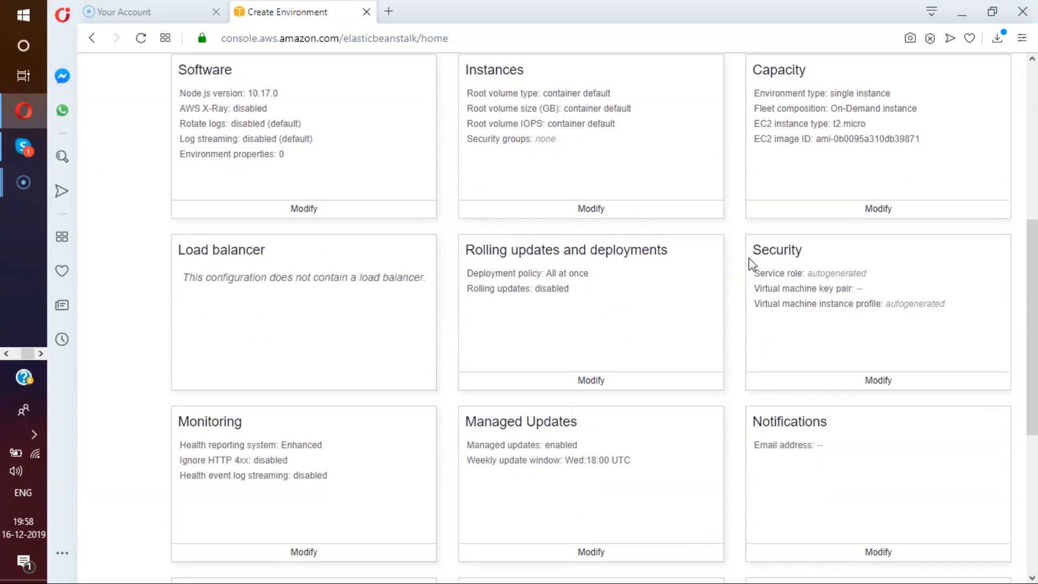
{"action": "scroll", "coordinate": [679, 292], "scroll_direction": "down", "scroll_amount": 2}
{"action": "scroll", "coordinate": [672, 294], "scroll_direction": "down", "scroll_amount": 2}
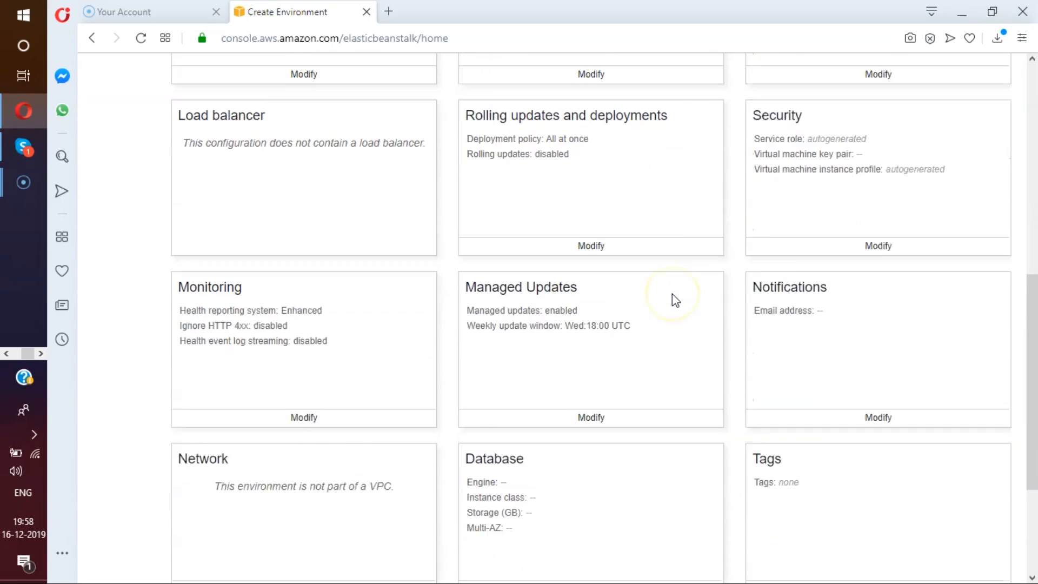
{"action": "scroll", "coordinate": [675, 300], "scroll_direction": "down", "scroll_amount": 4}
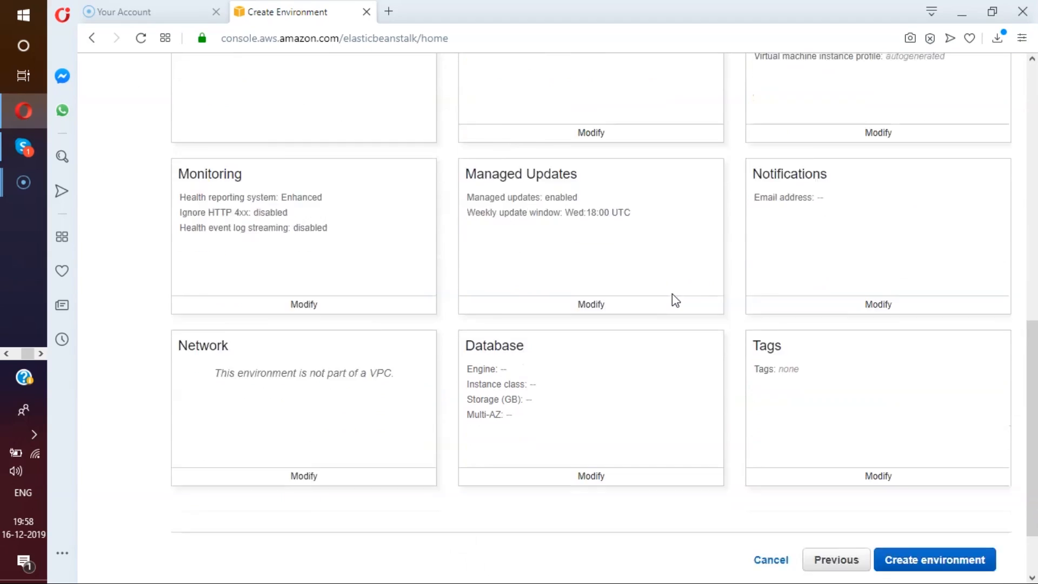
Examine the capacity settings, including the offered instance types, availability zones and scaling triggers, and leave without saving changes.
{"action": "scroll", "coordinate": [672, 297], "scroll_direction": "up", "scroll_amount": 7}
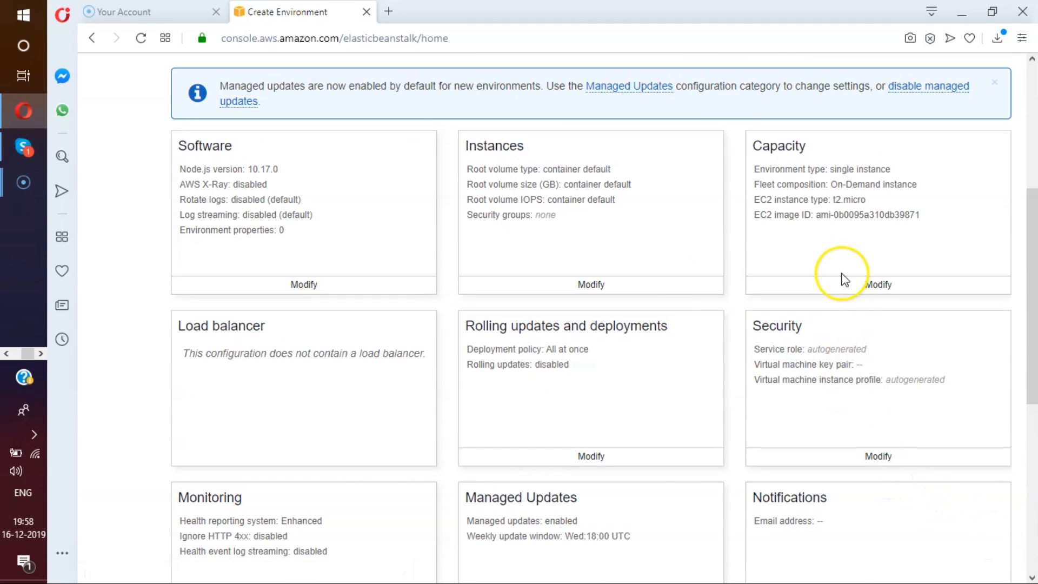
{"action": "left_click", "coordinate": [879, 286]}
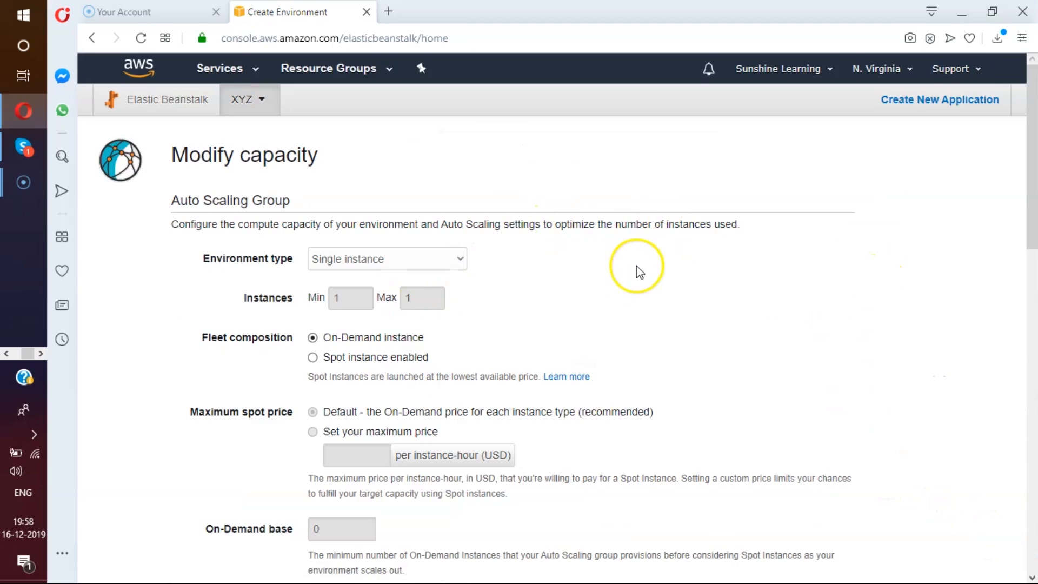
{"action": "scroll", "coordinate": [637, 267], "scroll_direction": "down", "scroll_amount": 5}
{"action": "scroll", "coordinate": [638, 273], "scroll_direction": "down", "scroll_amount": 3}
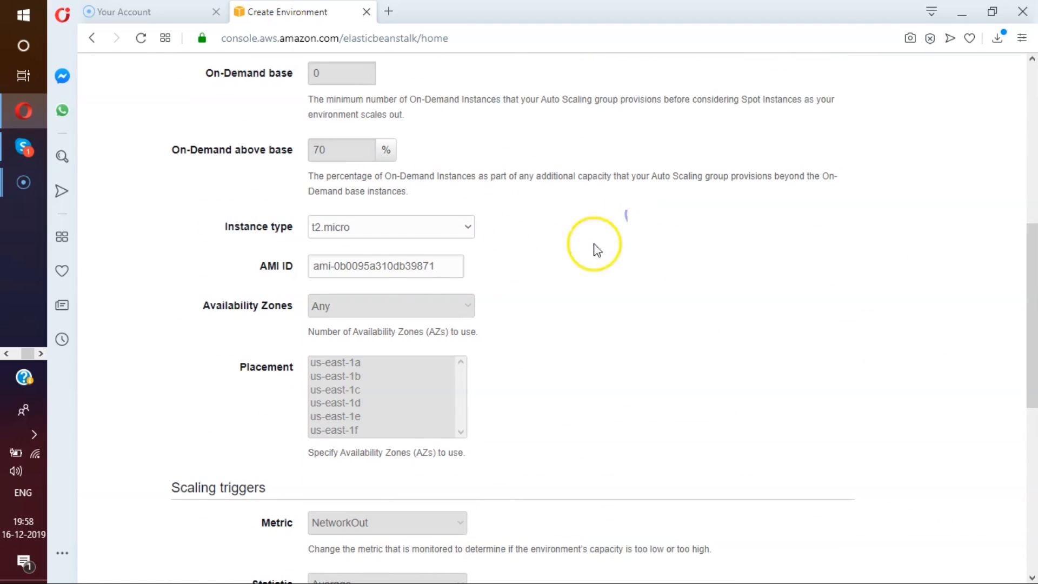
{"action": "left_click", "coordinate": [395, 231]}
{"action": "left_click", "coordinate": [564, 231]}
{"action": "scroll", "coordinate": [564, 236], "scroll_direction": "down", "scroll_amount": 1}
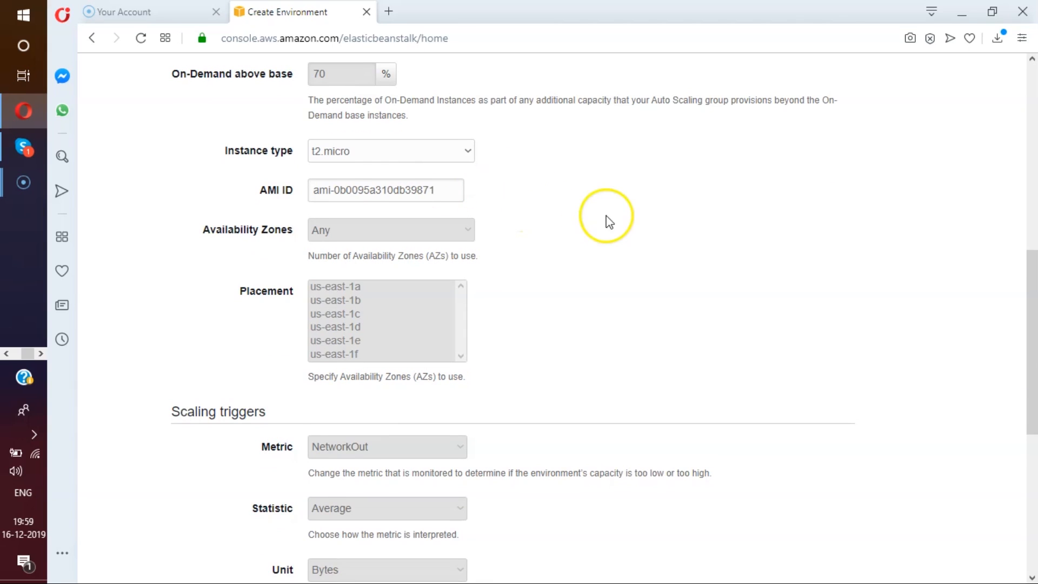
{"action": "scroll", "coordinate": [607, 227], "scroll_direction": "up", "scroll_amount": 8}
{"action": "scroll", "coordinate": [606, 238], "scroll_direction": "down", "scroll_amount": 15}
{"action": "left_click", "coordinate": [760, 458]}
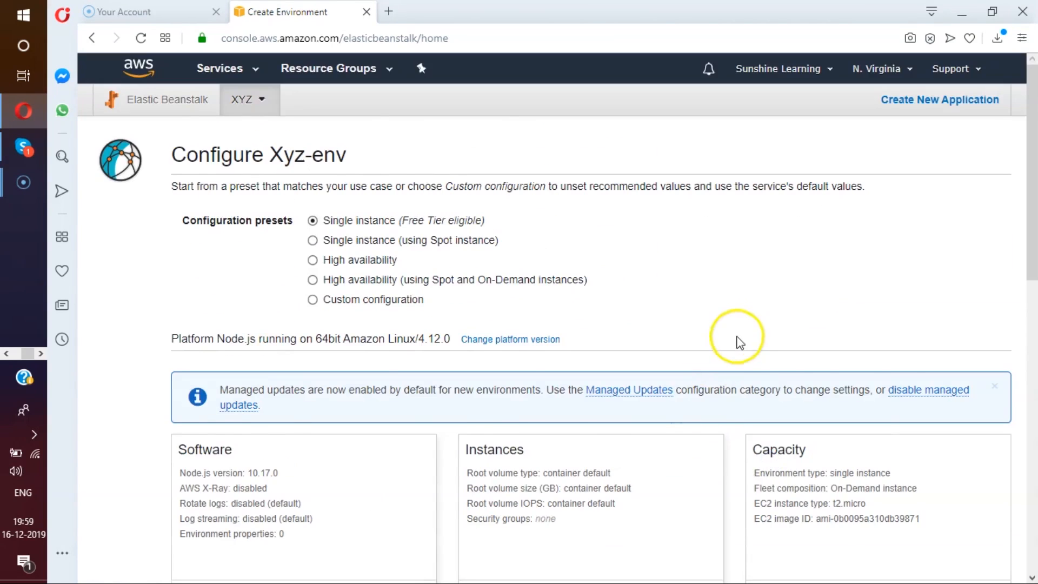
Create the Xyz-env environment with the free-tier single instance preset, and open the XYZ application's environments overview.
{"action": "scroll", "coordinate": [737, 342], "scroll_direction": "down", "scroll_amount": 3}
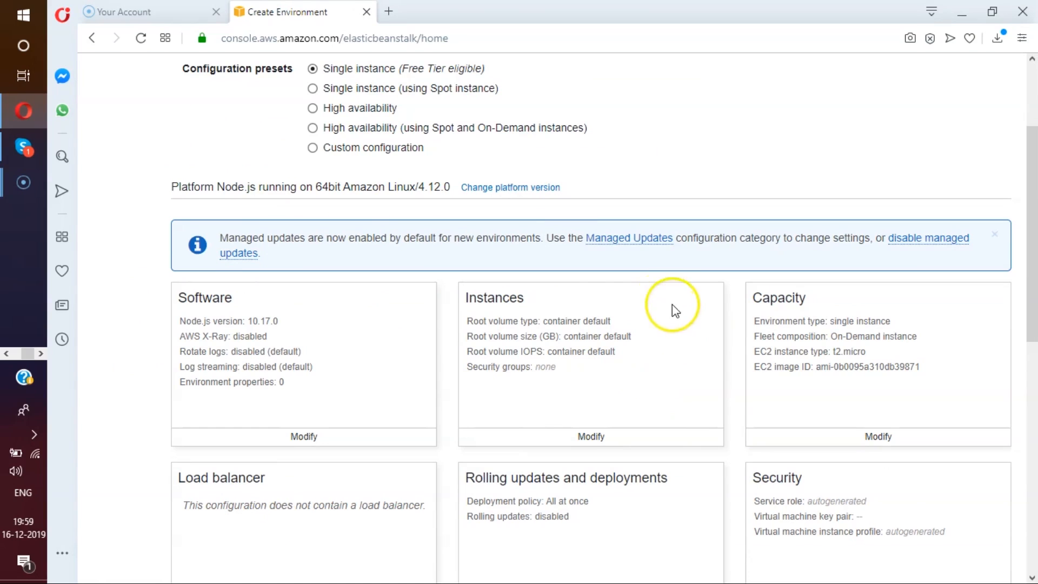
{"action": "scroll", "coordinate": [682, 311], "scroll_direction": "down", "scroll_amount": 3}
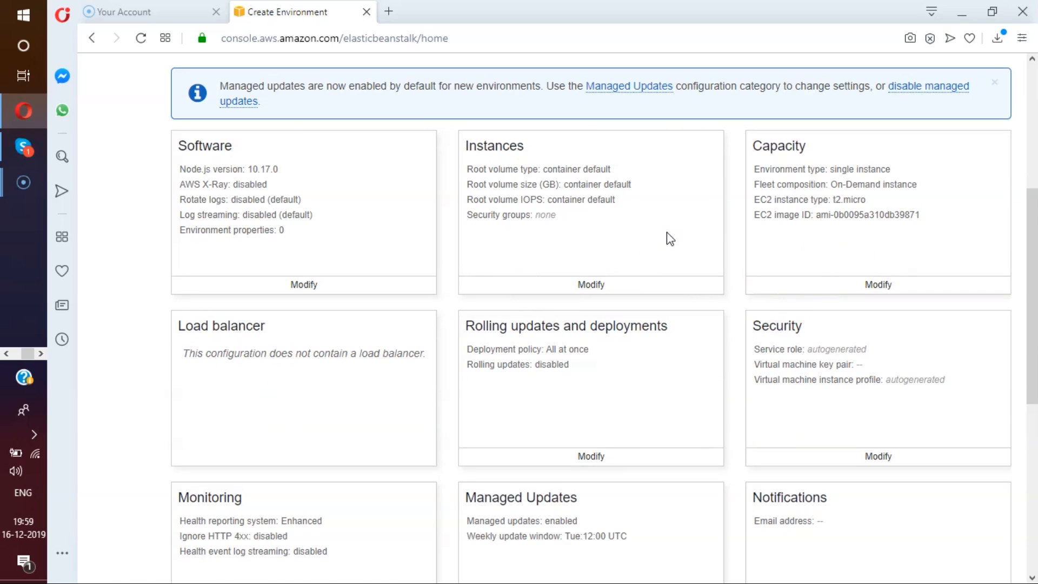
{"action": "scroll", "coordinate": [667, 232], "scroll_direction": "down", "scroll_amount": 8}
{"action": "left_click", "coordinate": [931, 478]}
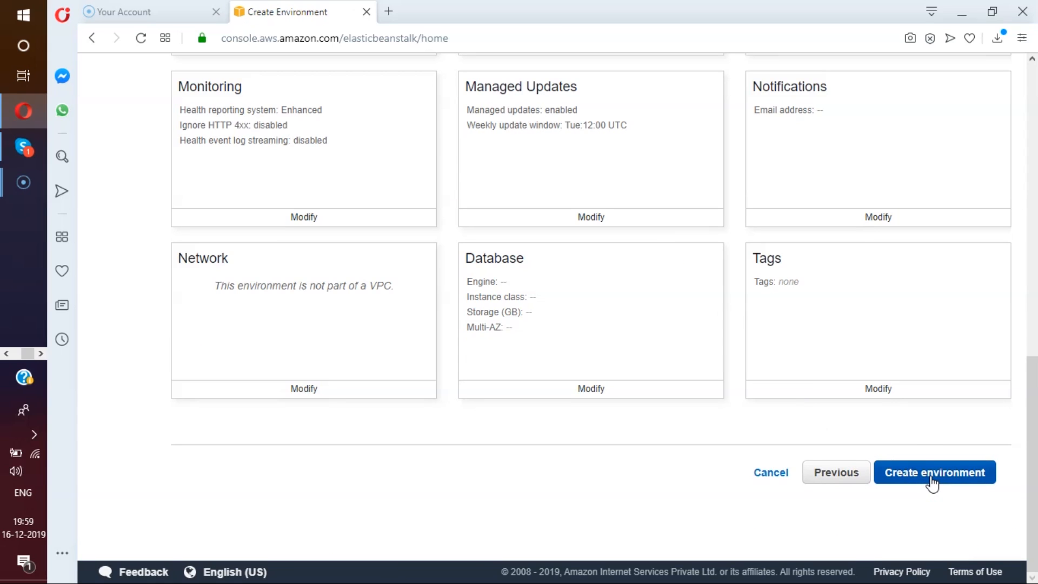
{"action": "left_click", "coordinate": [931, 478]}
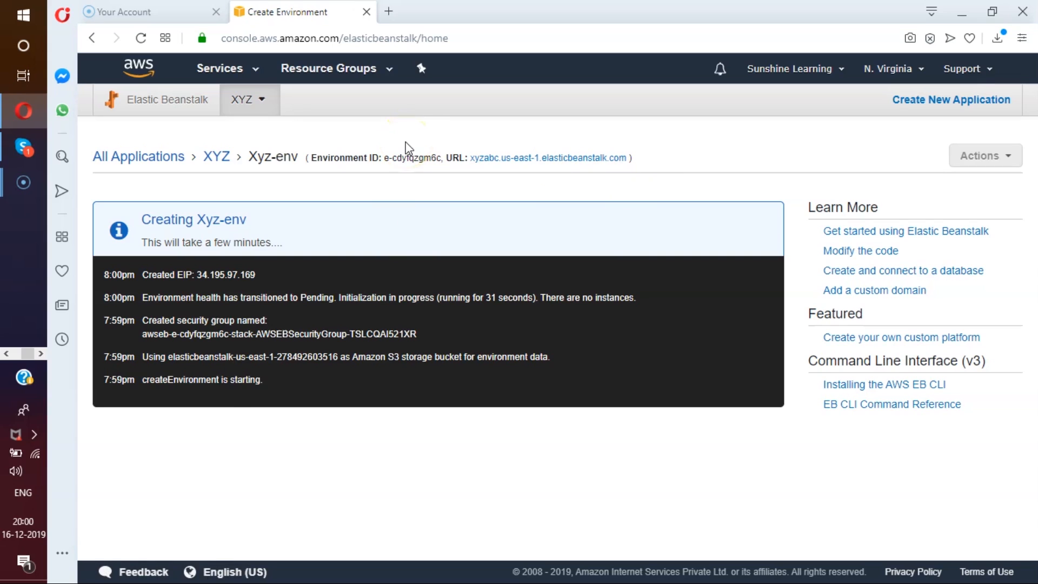
{"action": "left_click", "coordinate": [215, 157]}
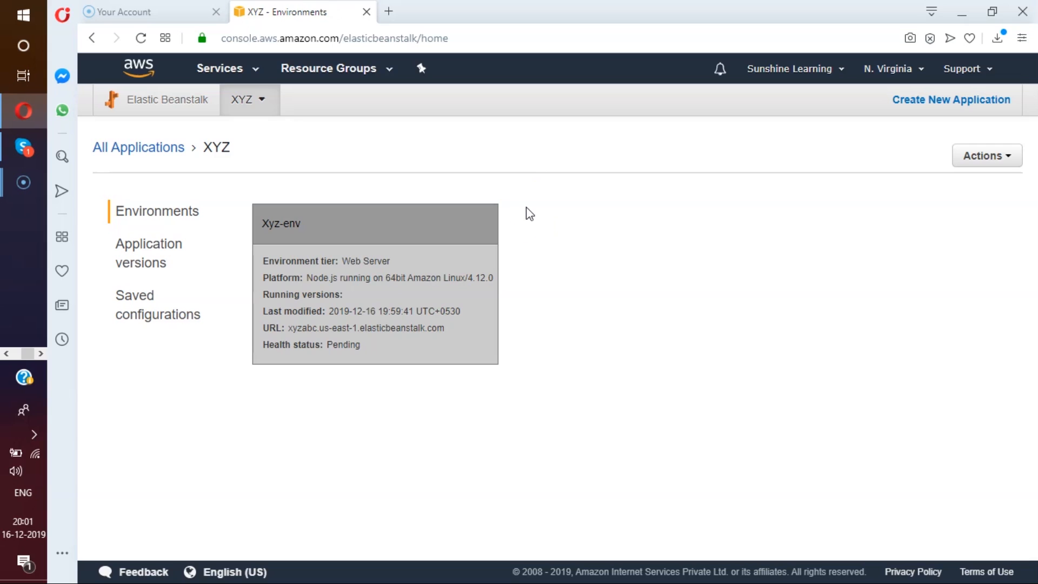
Switch to the EC2 console, dismiss the feedback form, and examine the details of the running Xyz-env instance.
{"action": "left_click", "coordinate": [260, 72]}
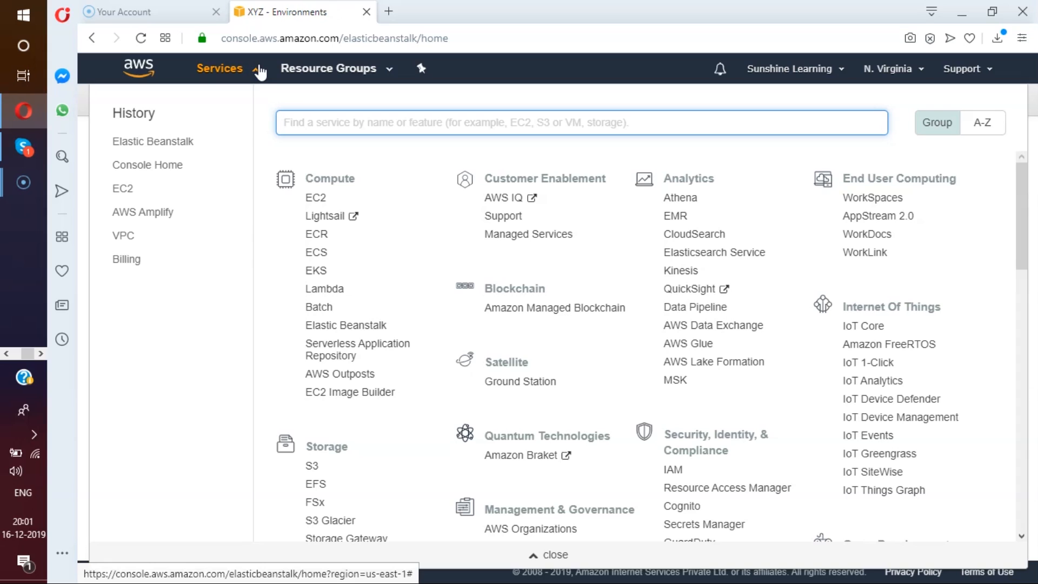
{"action": "left_click", "coordinate": [315, 199]}
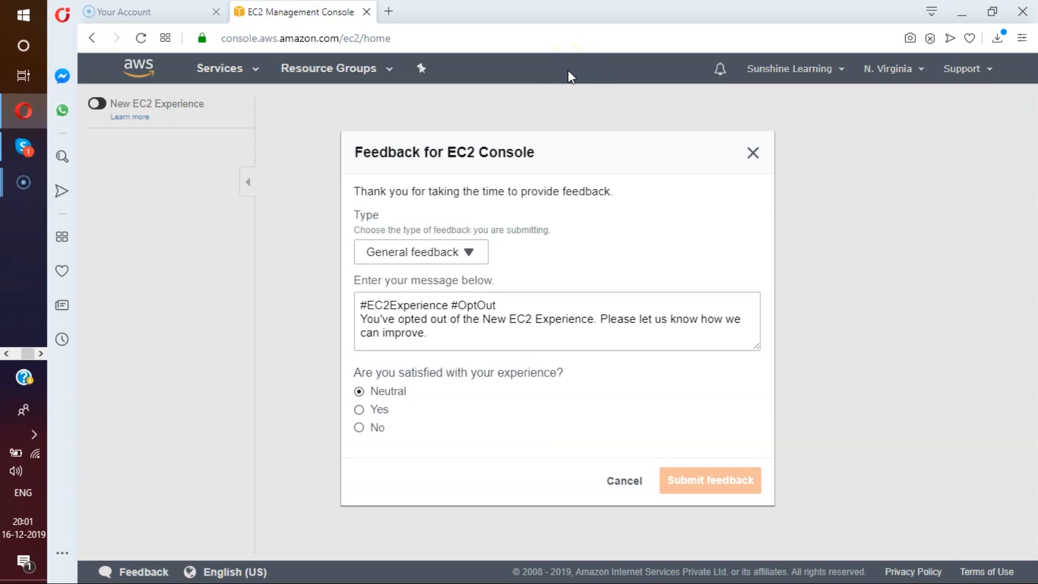
{"action": "left_click", "coordinate": [752, 153]}
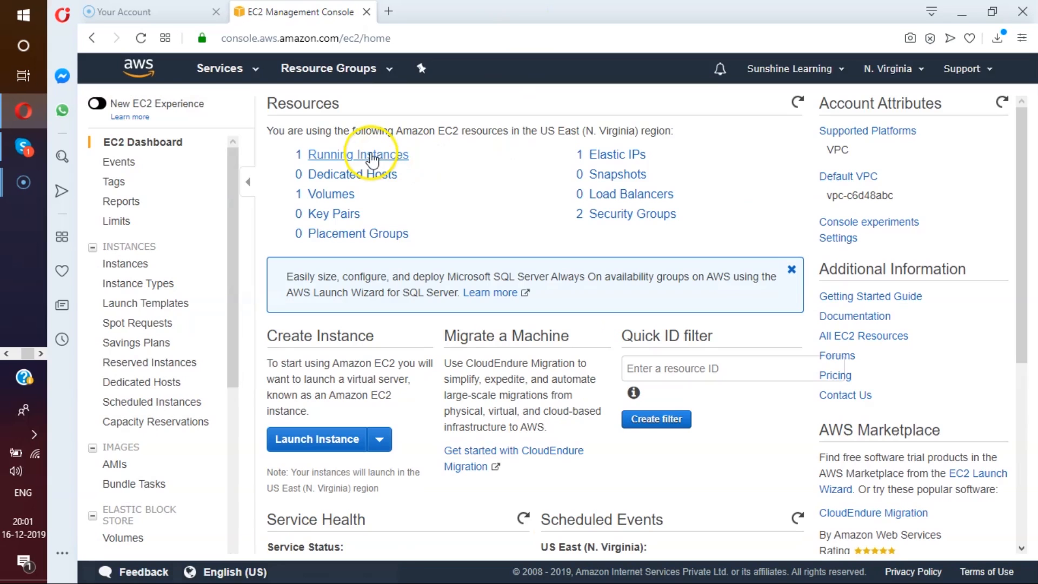
{"action": "left_click", "coordinate": [376, 159]}
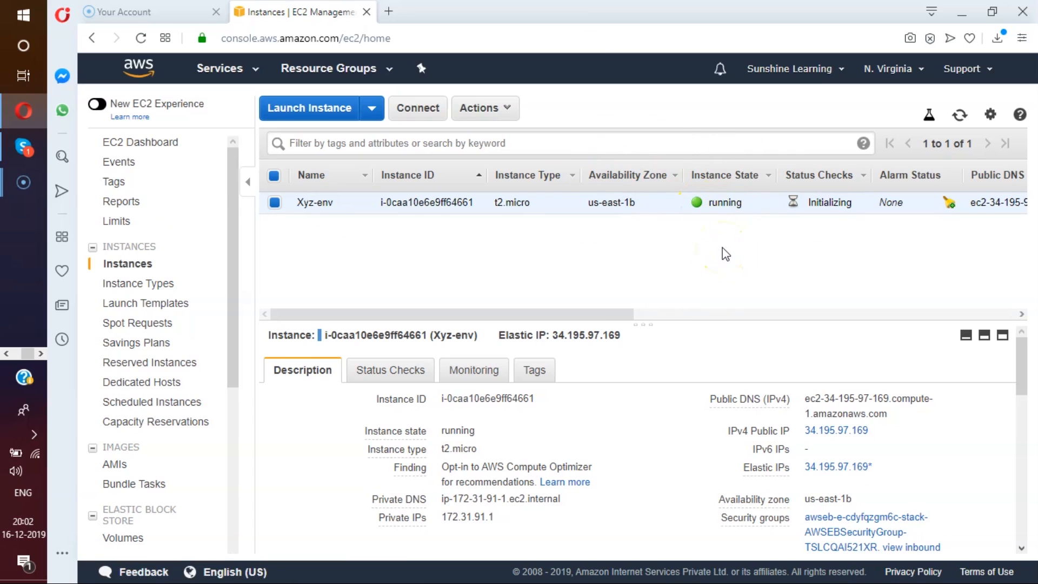
{"action": "mouse_move", "coordinate": [550, 313]}
{"action": "left_mouse_down"}
{"action": "mouse_move", "coordinate": [917, 294]}
{"action": "mouse_move", "coordinate": [548, 311]}
{"action": "left_mouse_up"}
{"action": "left_click_drag", "start_coordinate": [639, 325], "coordinate": [638, 236]}
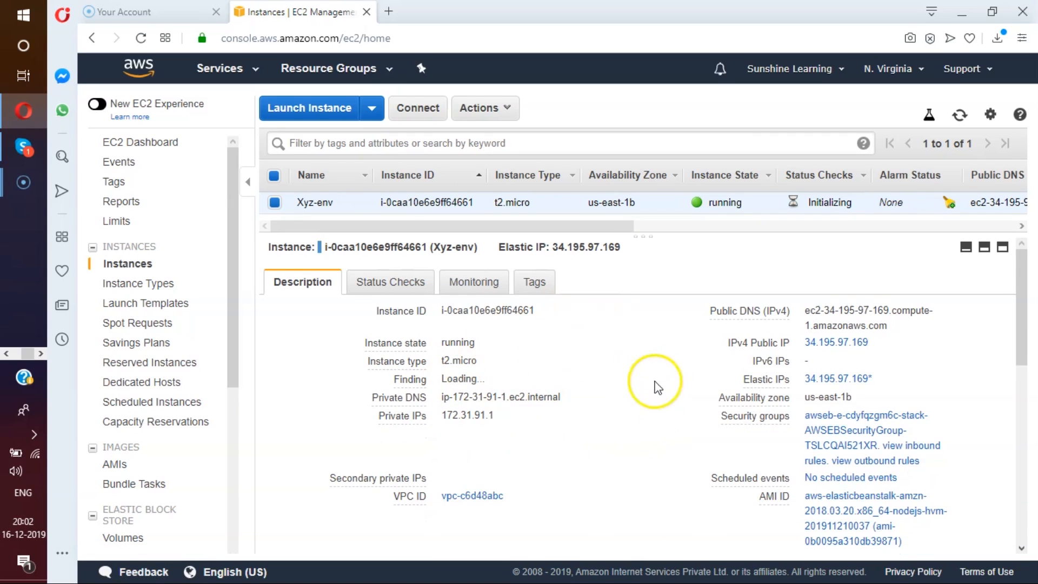
{"action": "scroll", "coordinate": [587, 388], "scroll_direction": "down", "scroll_amount": 2}
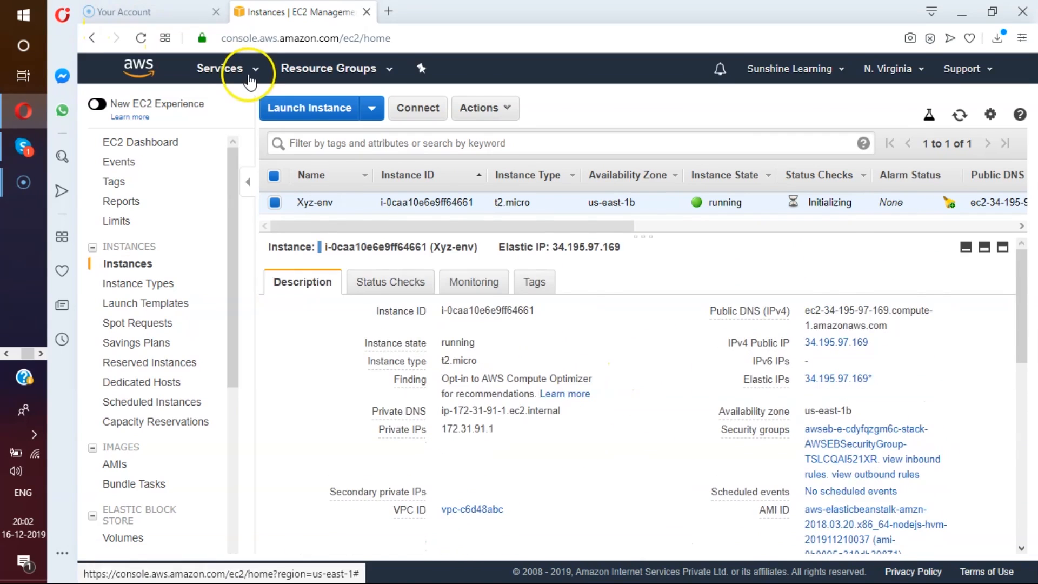
Return to the Elastic Beanstalk applications list and look over the XYZ entry and the getting-started CLI commands.
{"action": "left_click", "coordinate": [246, 69]}
{"action": "left_click", "coordinate": [332, 319]}
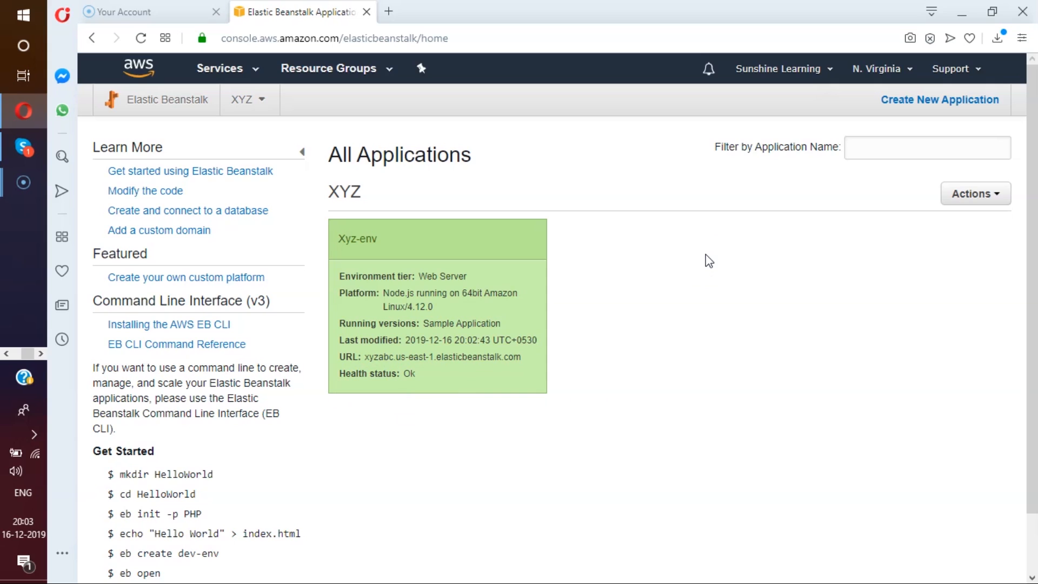
{"action": "scroll", "coordinate": [705, 254], "scroll_direction": "down", "scroll_amount": 2}
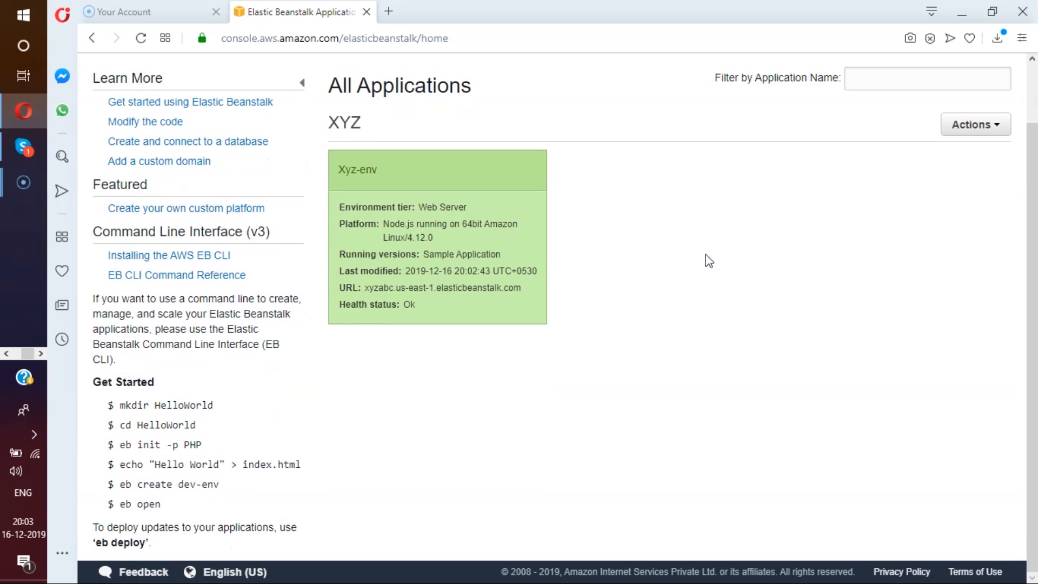
{"action": "left_click", "coordinate": [206, 261]}
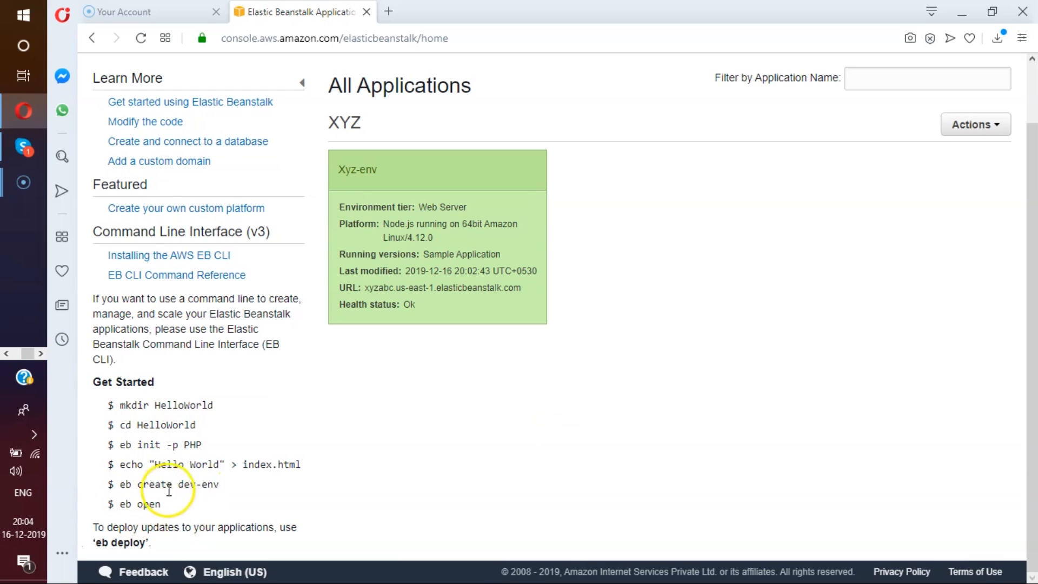
{"action": "scroll", "coordinate": [577, 387], "scroll_direction": "up", "scroll_amount": 1}
Review the Xyz-env dashboard and its options for uploading and deploying a new version, without deploying anything.
{"action": "left_click", "coordinate": [445, 242]}
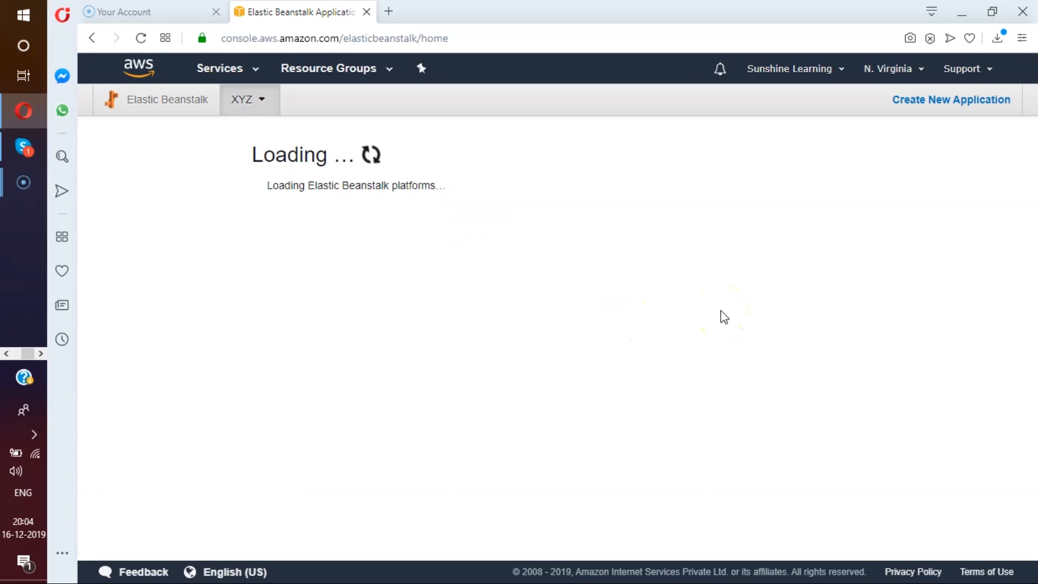
{"action": "scroll", "coordinate": [648, 232], "scroll_direction": "down", "scroll_amount": 2}
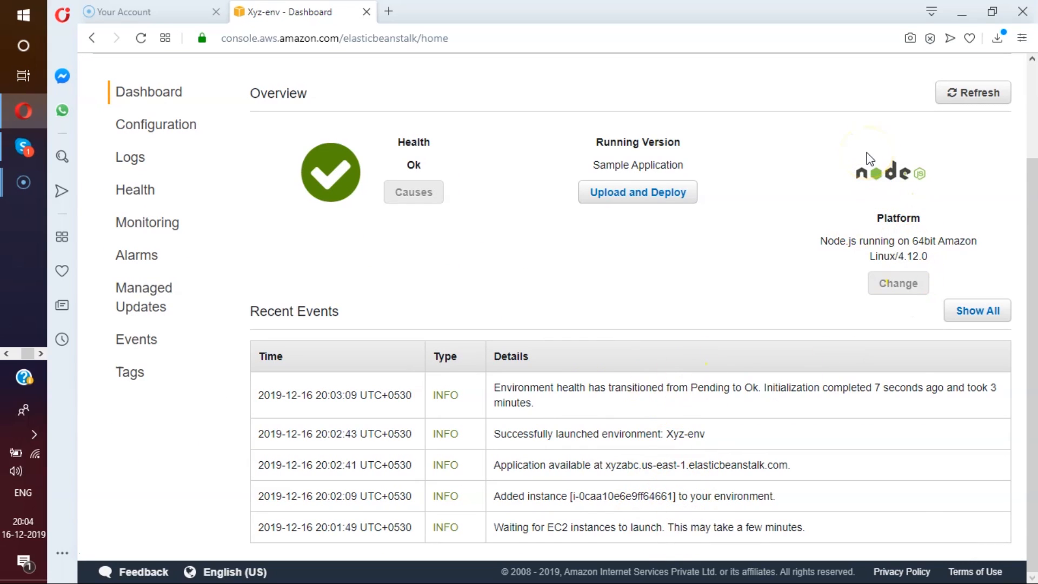
{"action": "scroll", "coordinate": [748, 234], "scroll_direction": "up", "scroll_amount": 2}
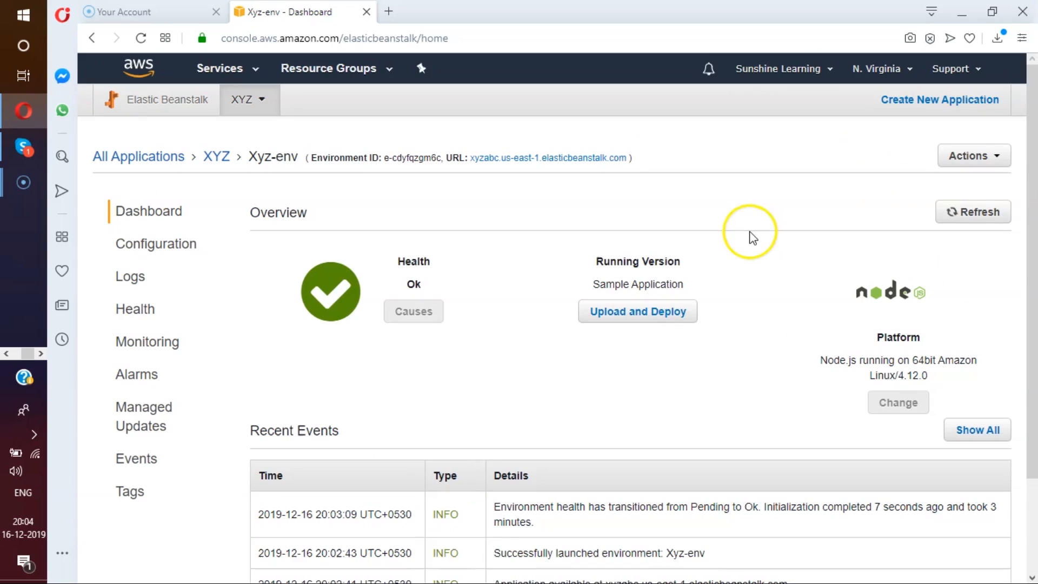
{"action": "left_click", "coordinate": [648, 314]}
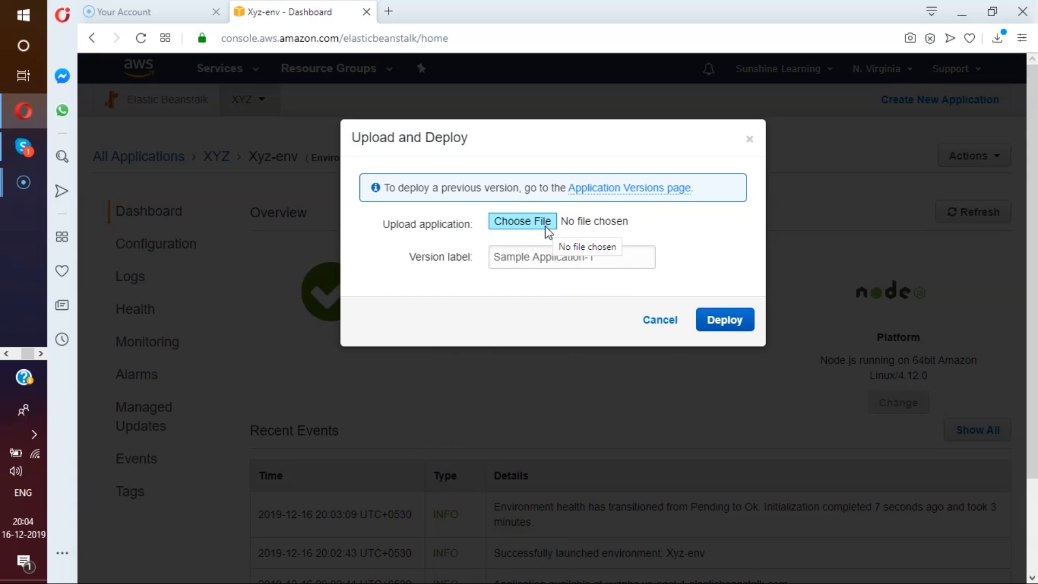
{"action": "left_click", "coordinate": [658, 321]}
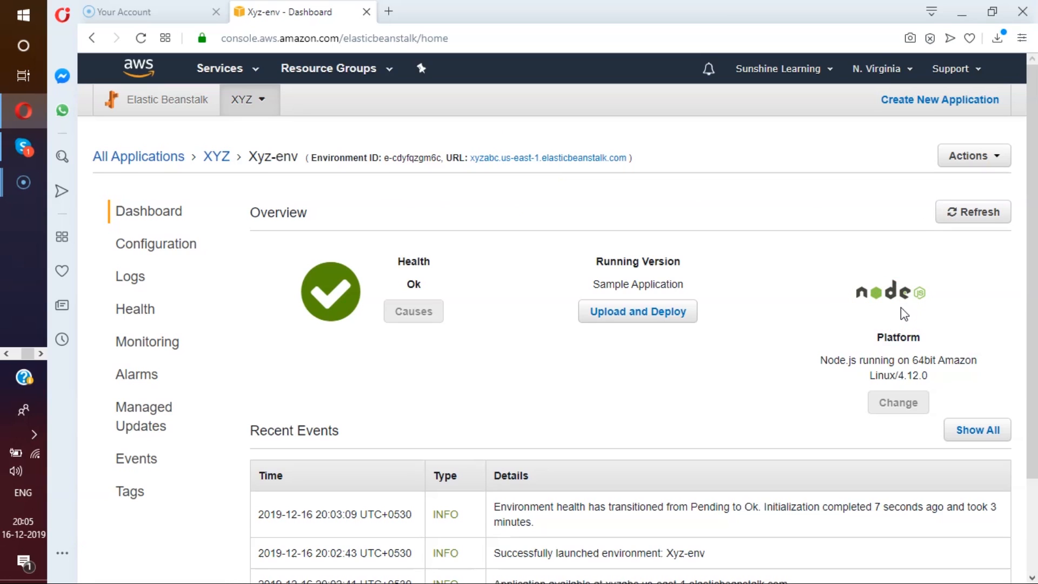
Open the environment's public URL to view the running sample application, and return to the Xyz-env dashboard.
{"action": "left_click", "coordinate": [551, 158]}
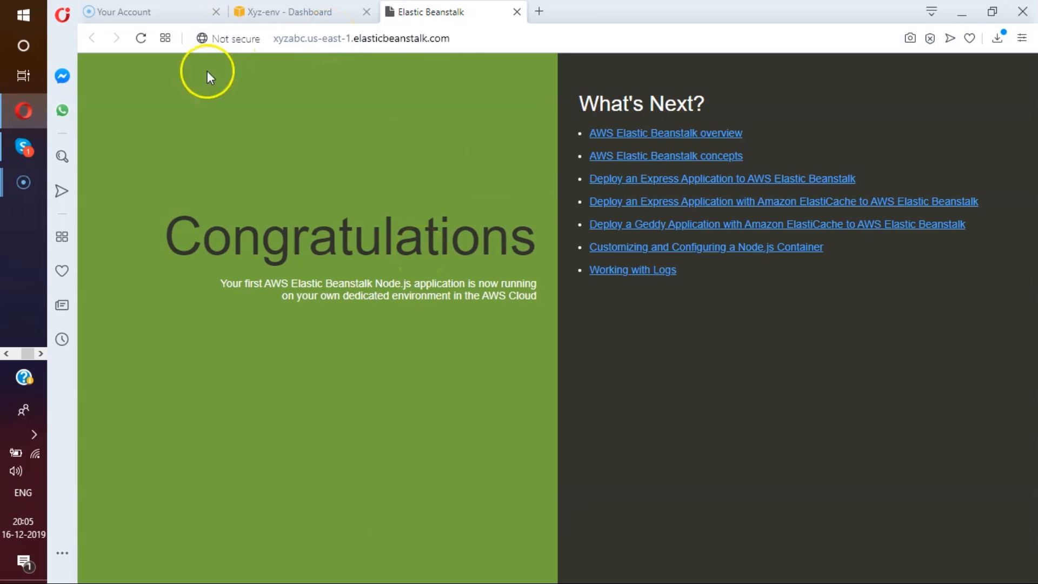
{"action": "left_click", "coordinate": [287, 11]}
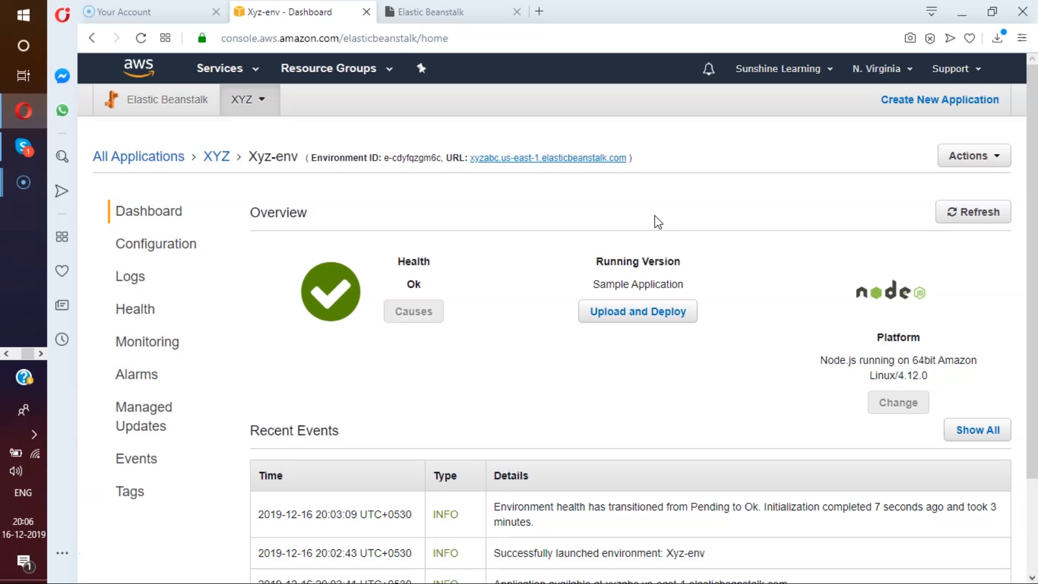
{"action": "left_click", "coordinate": [319, 301]}
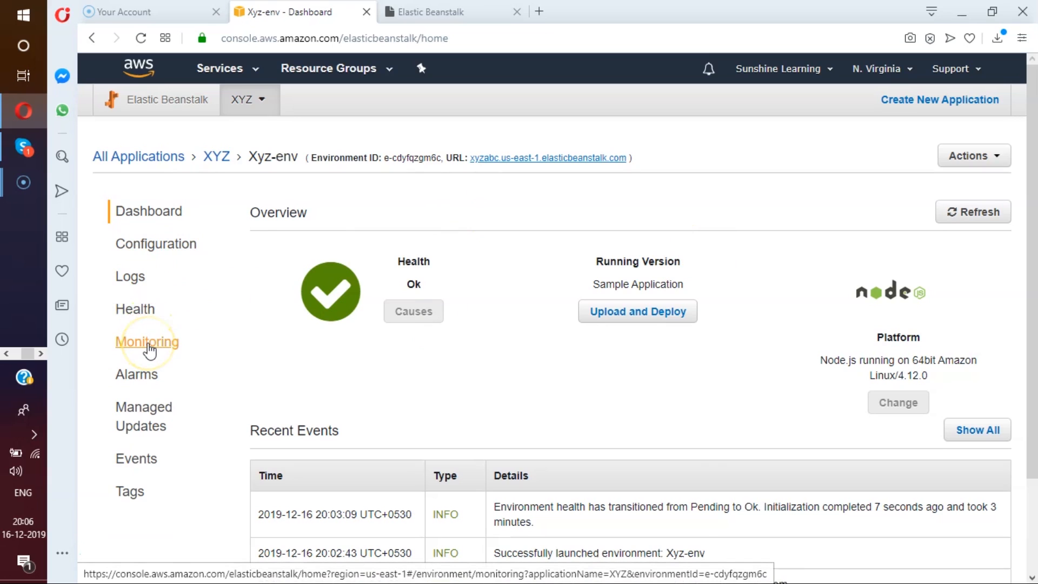
{"action": "left_click", "coordinate": [153, 385]}
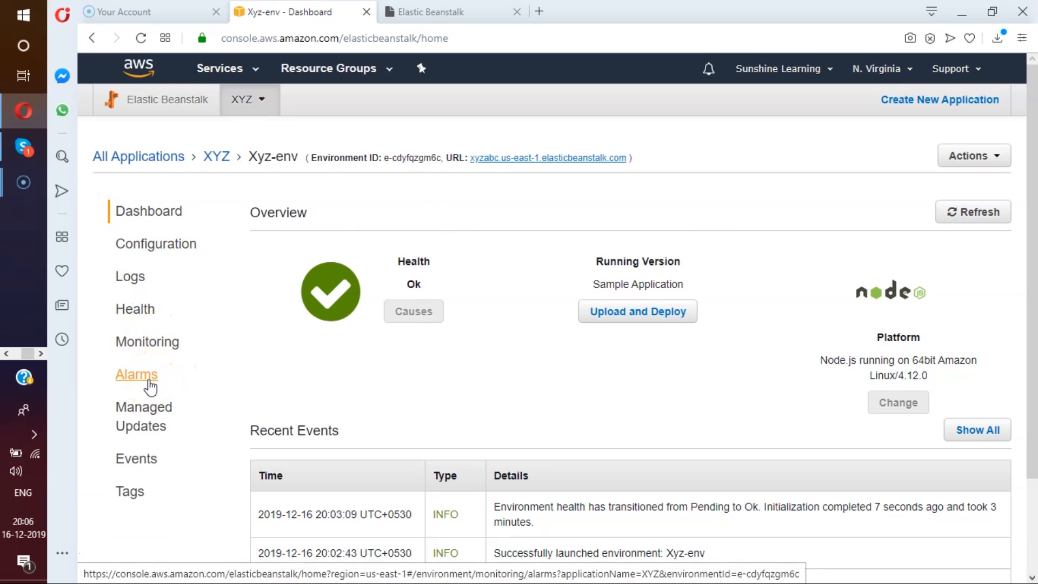
Request the full logs for Xyz-env and download the resulting log file.
{"action": "left_click", "coordinate": [125, 282]}
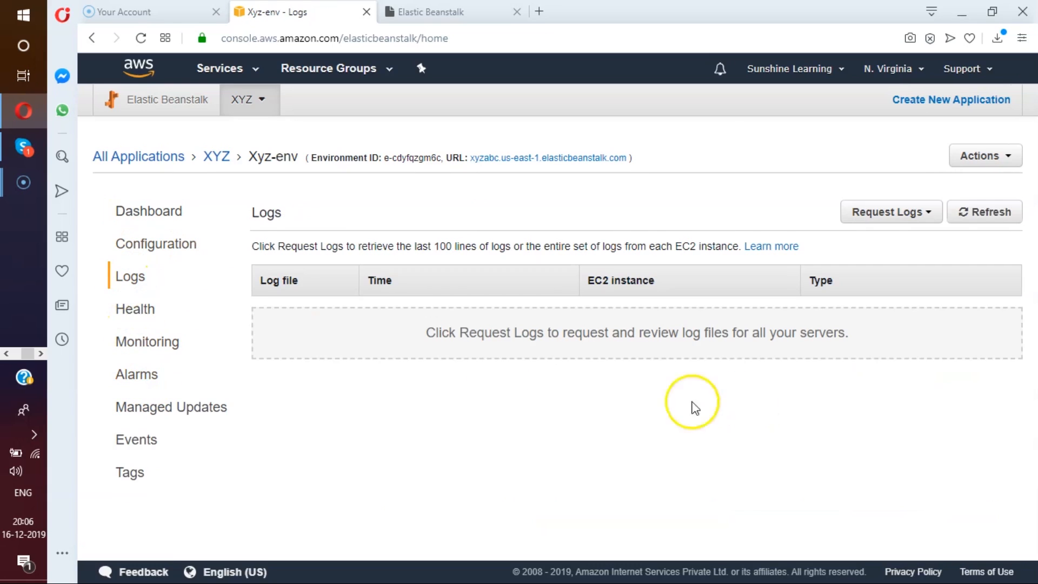
{"action": "left_click", "coordinate": [904, 216]}
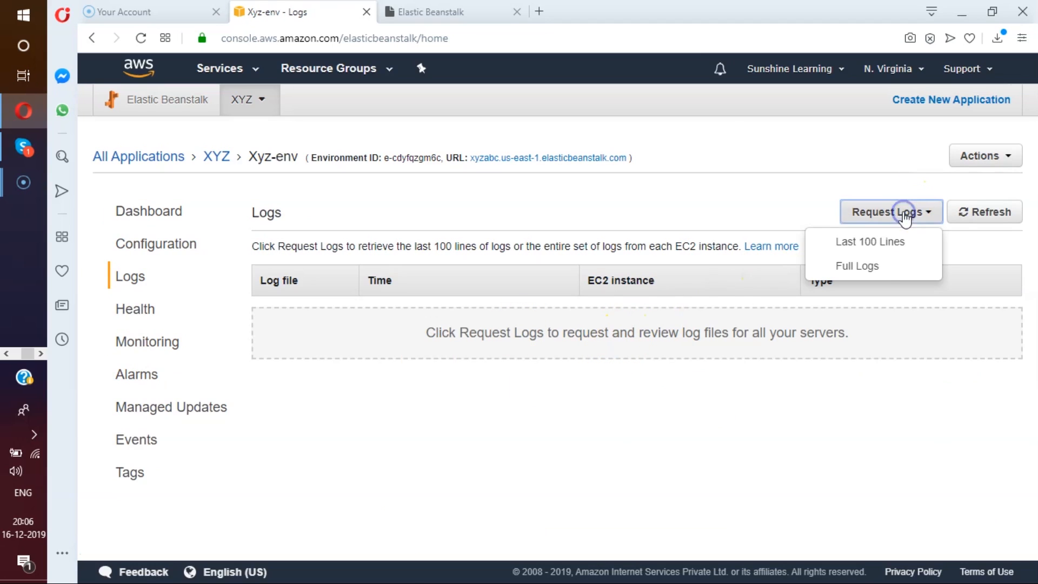
{"action": "left_click", "coordinate": [881, 263]}
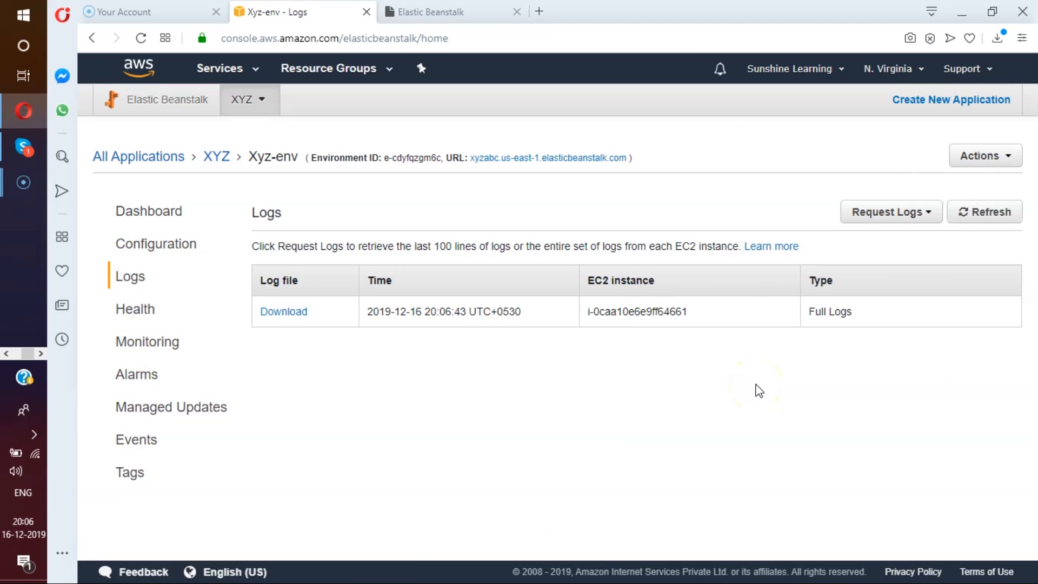
{"action": "left_click", "coordinate": [295, 318]}
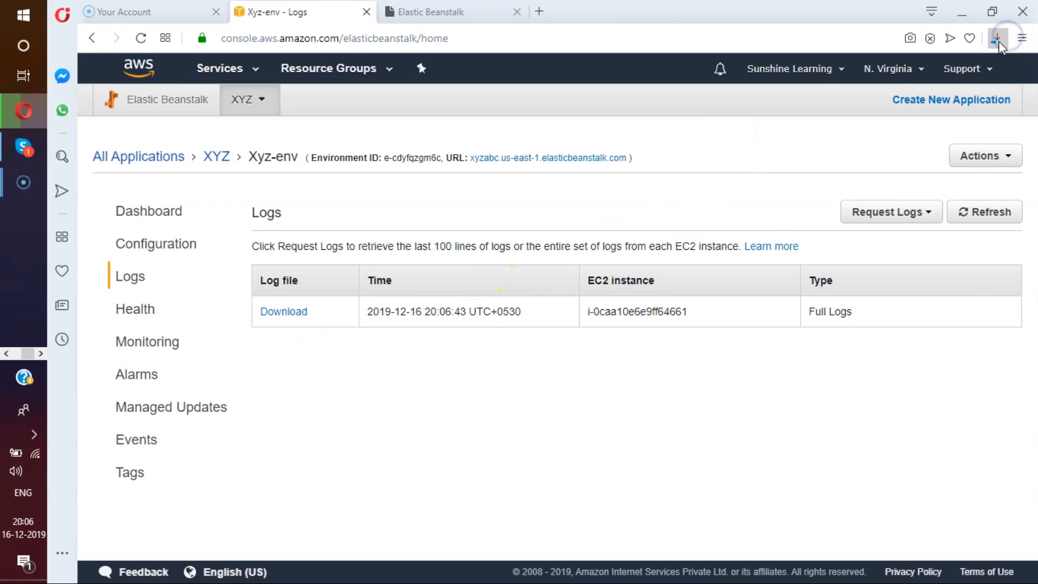
Read through the eb-activity log in the downloaded BundleLogs archive, and return to the environment's logs page in Opera.
{"action": "left_click", "coordinate": [997, 39]}
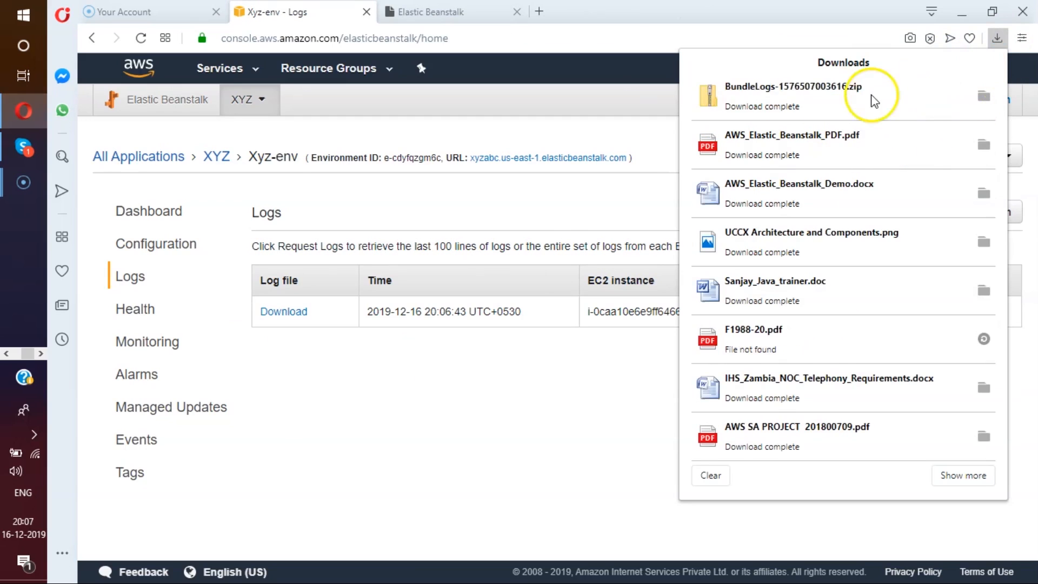
{"action": "left_click", "coordinate": [871, 95]}
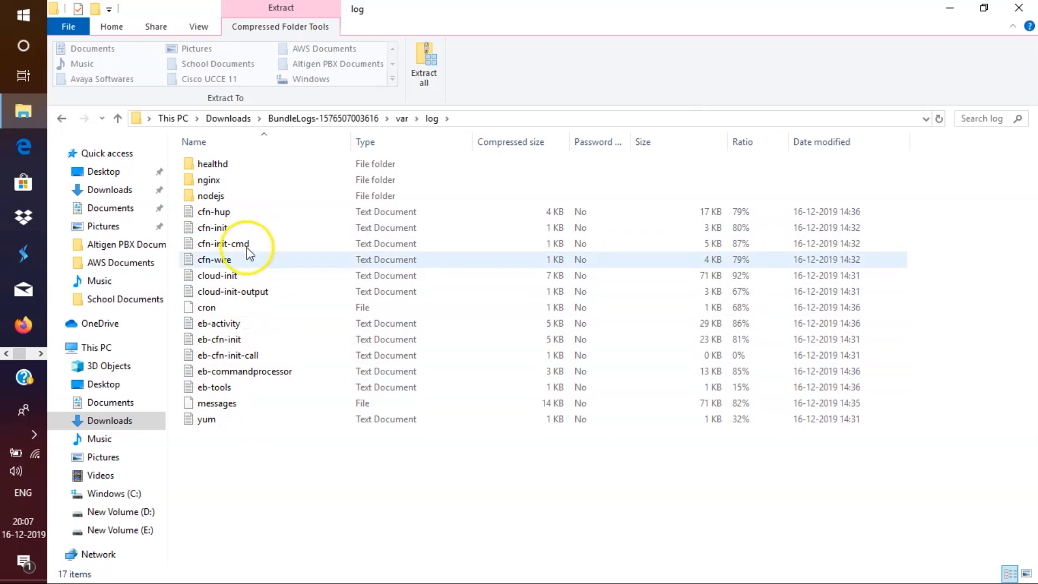
{"action": "double_click", "coordinate": [237, 324]}
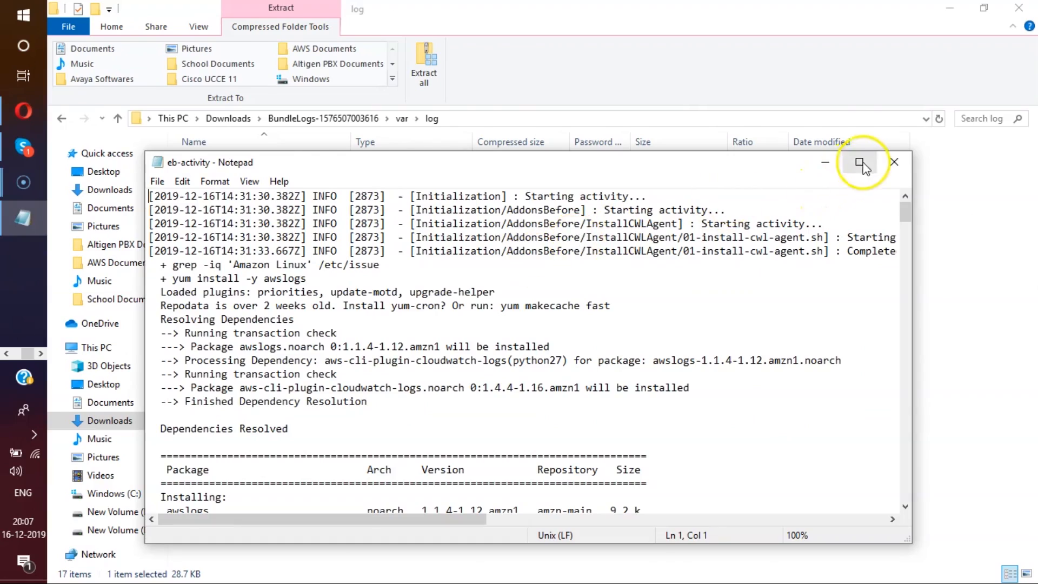
{"action": "left_click", "coordinate": [858, 161]}
{"action": "scroll", "coordinate": [588, 167], "scroll_direction": "down", "scroll_amount": 19}
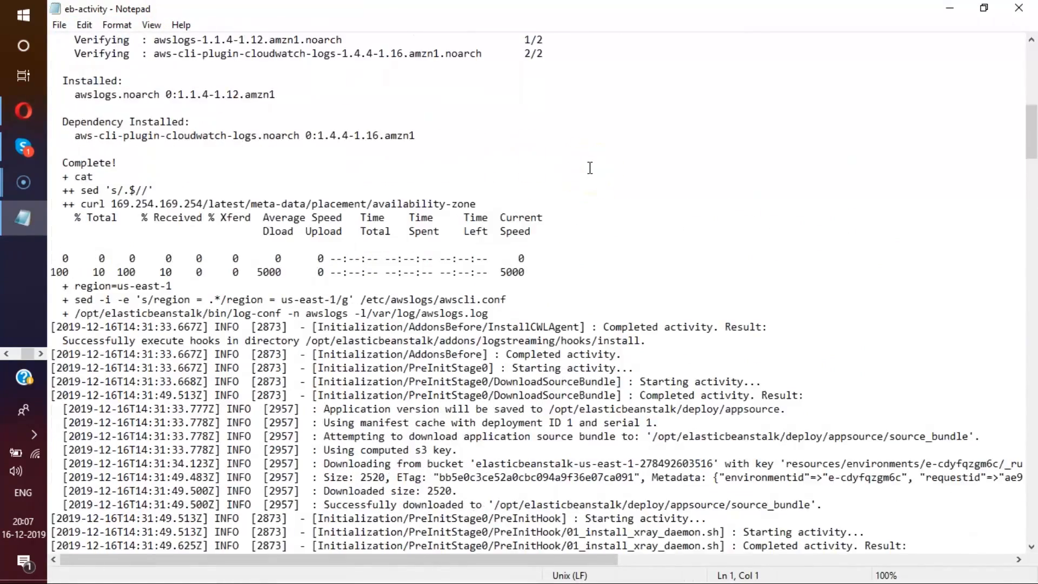
{"action": "scroll", "coordinate": [589, 167], "scroll_direction": "down", "scroll_amount": 6}
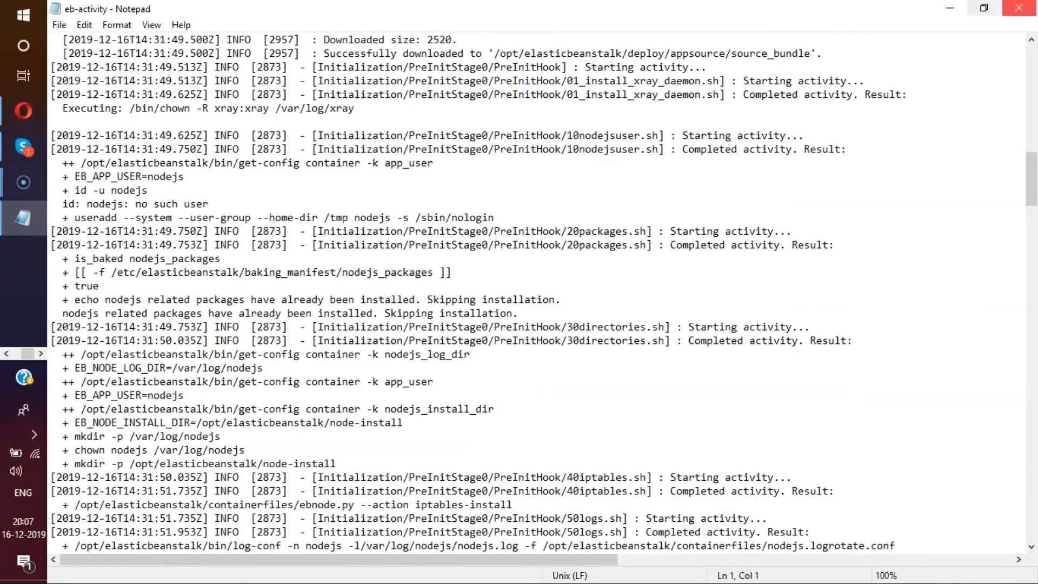
{"action": "left_click", "coordinate": [1019, 8]}
{"action": "left_click", "coordinate": [23, 110]}
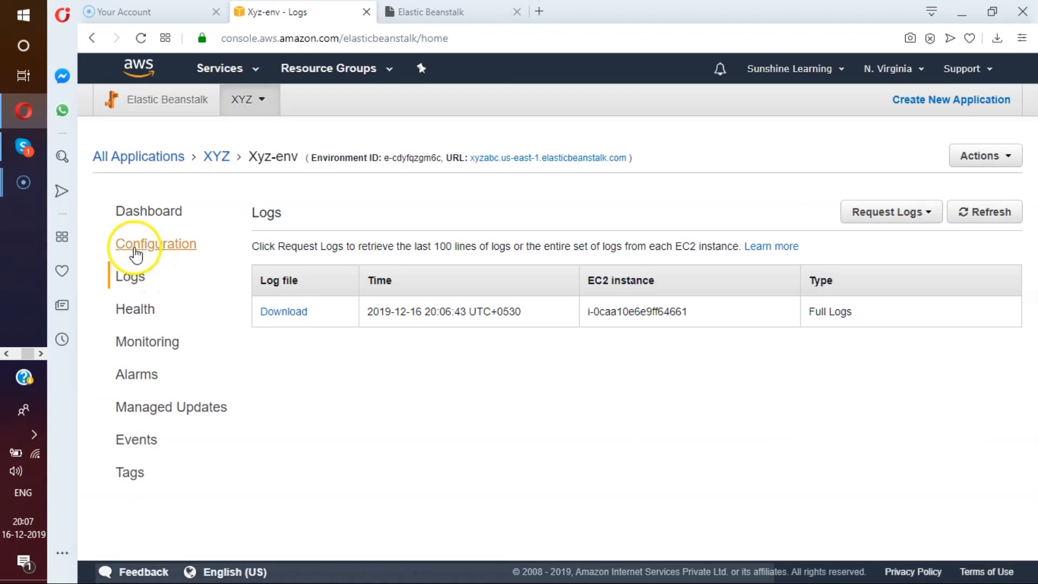